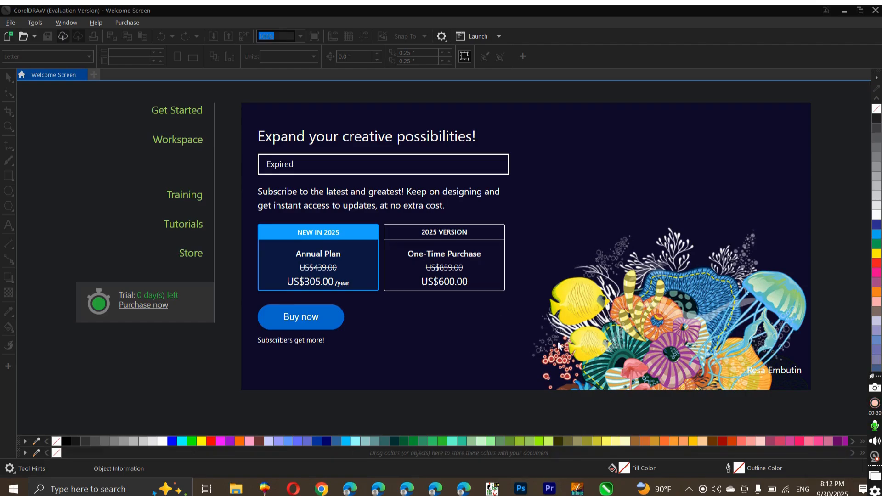
# - Switch from CorelDRAW to the open InPage 2009 window
pyautogui.click(577, 489)
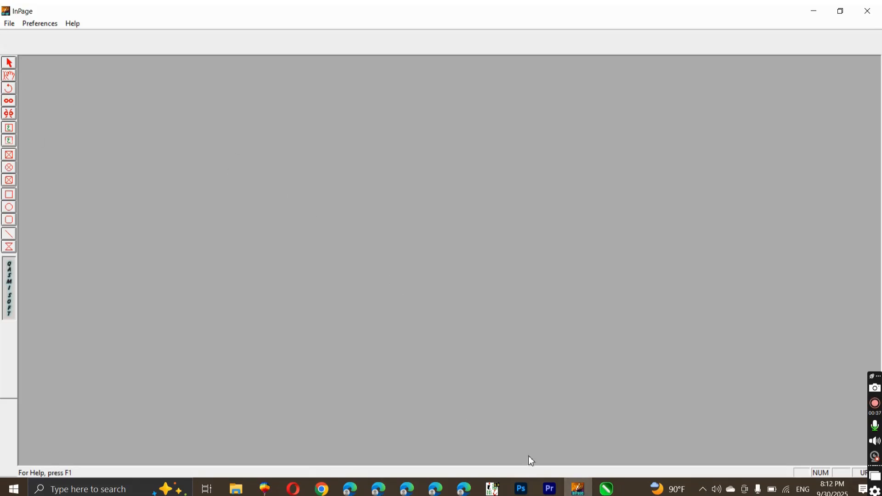
pyautogui.click(578, 489)
pyautogui.click(577, 489)
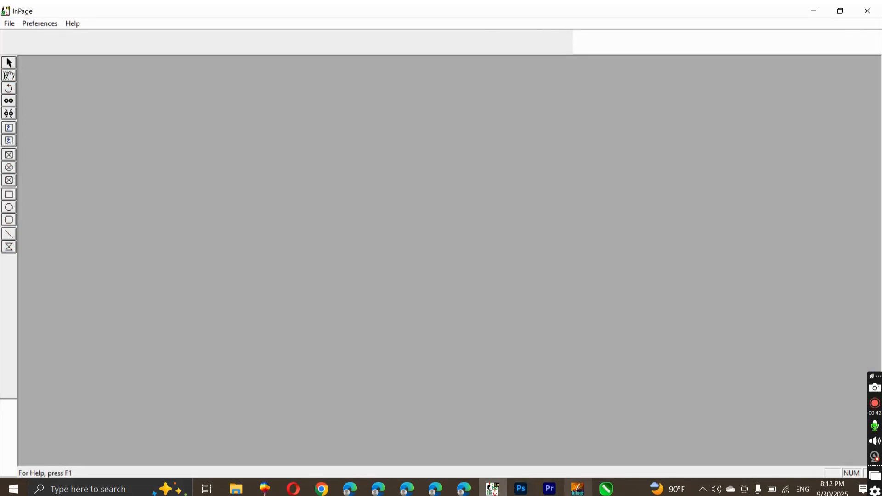
pyautogui.moveTo(577, 489)
pyautogui.click(577, 444)
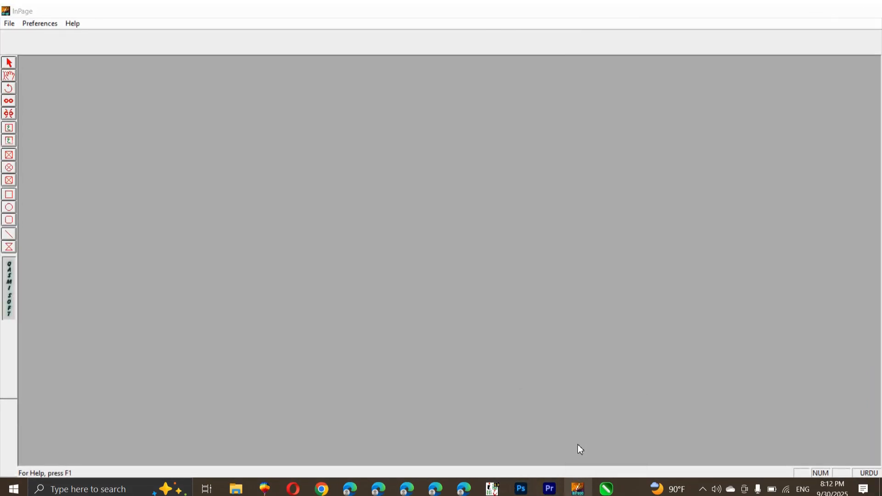
# - Search the installed programs for "inpa" and view the options for InPage 2009
pyautogui.press('super')
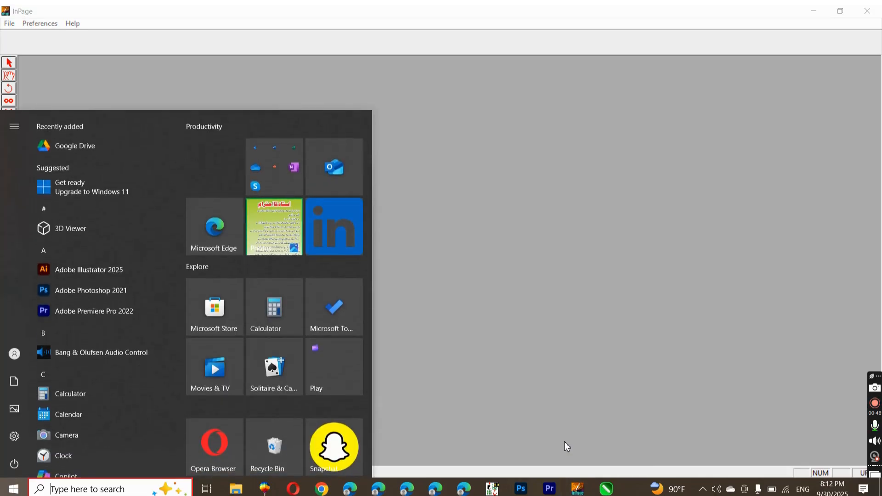
pyautogui.write('inpa')
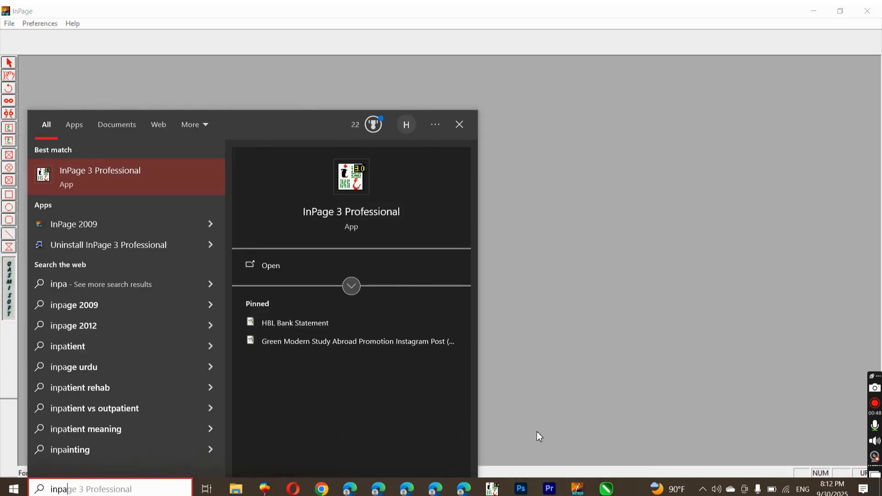
pyautogui.click(208, 225)
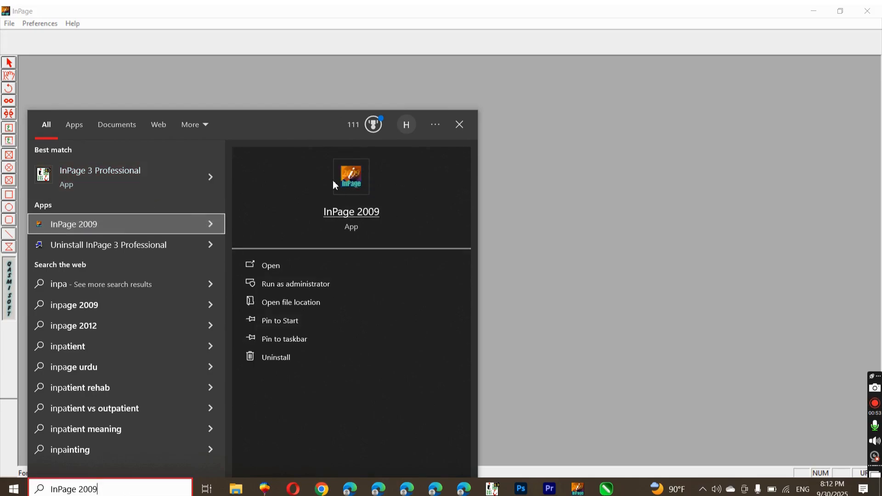
pyautogui.click(607, 272)
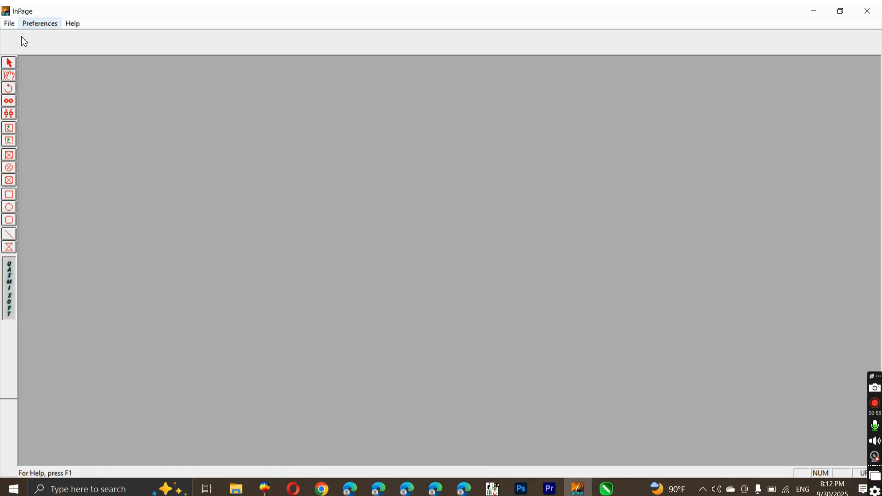
# - Create a new one-page A4 portrait document with right-to-left direction and 12.7 mm margins
pyautogui.click(9, 28)
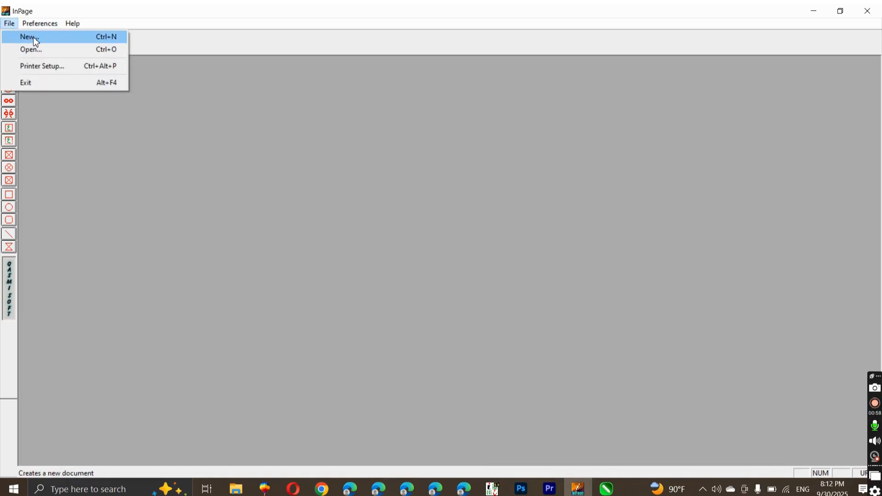
pyautogui.click(606, 379)
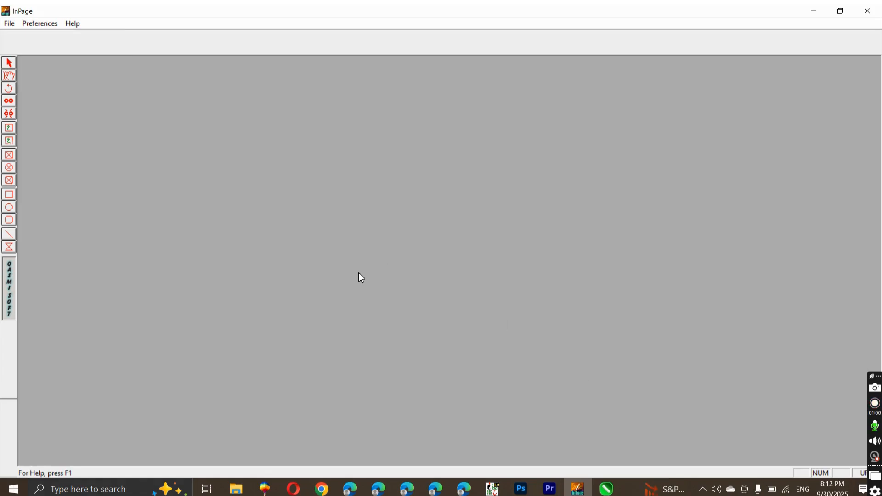
pyautogui.click(10, 25)
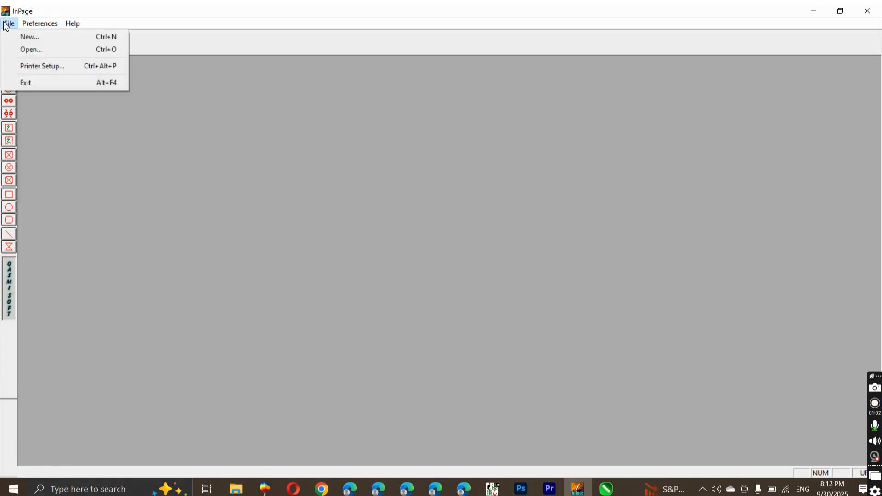
pyautogui.click(94, 41)
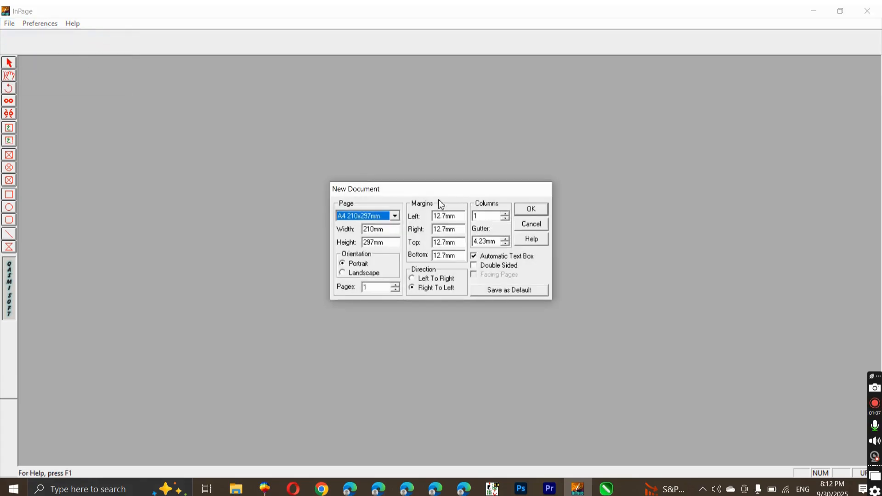
pyautogui.click(531, 210)
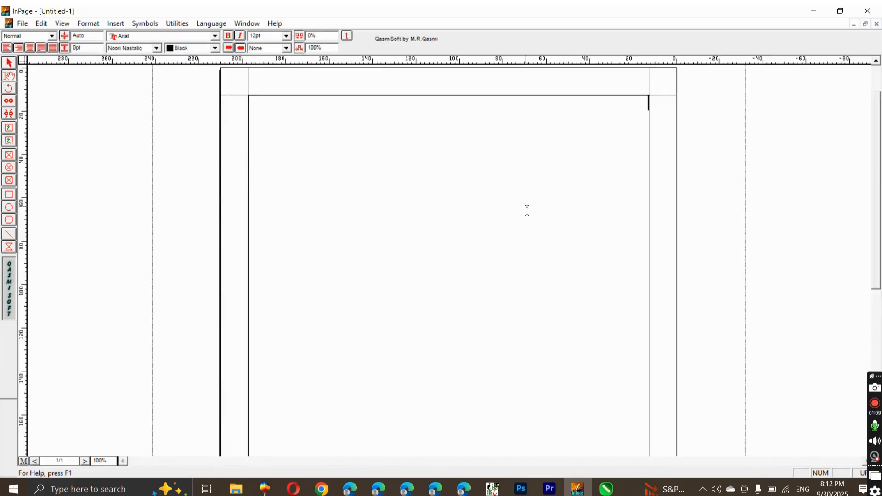
pyautogui.hotkey('ctrl', '2')
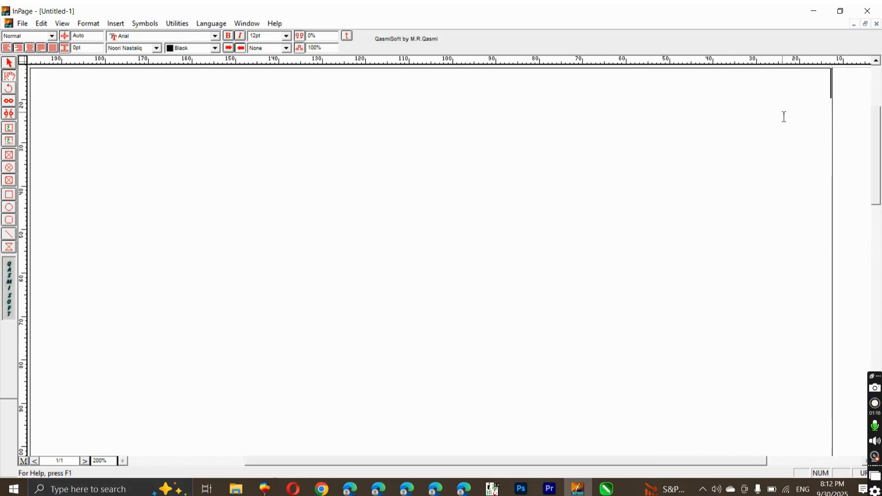
# - Test the current keyboard layout by entering the Urdu letters رج on the page, and clear them
pyautogui.write('رج۵')
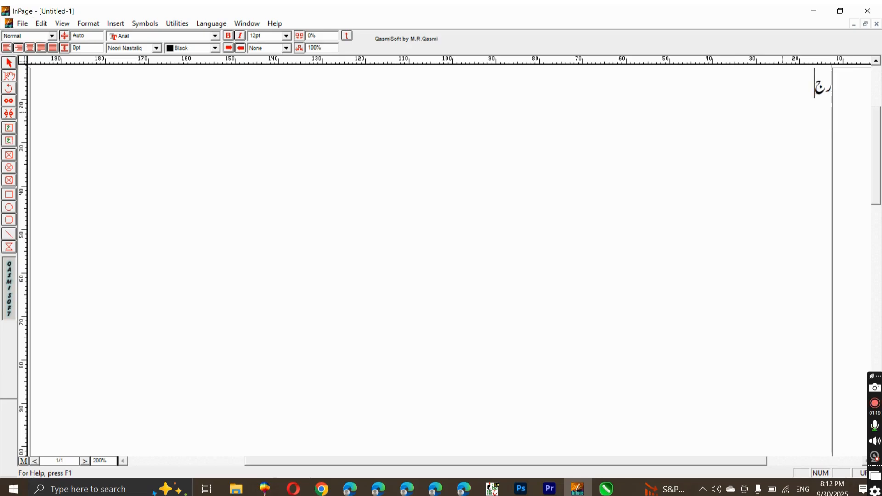
pyautogui.press('BackSpace')
pyautogui.press('BackSpace')
pyautogui.press('BackSpace')
pyautogui.write('رج')
pyautogui.hotkey('ctrl', 'a')
pyautogui.press('Delete')
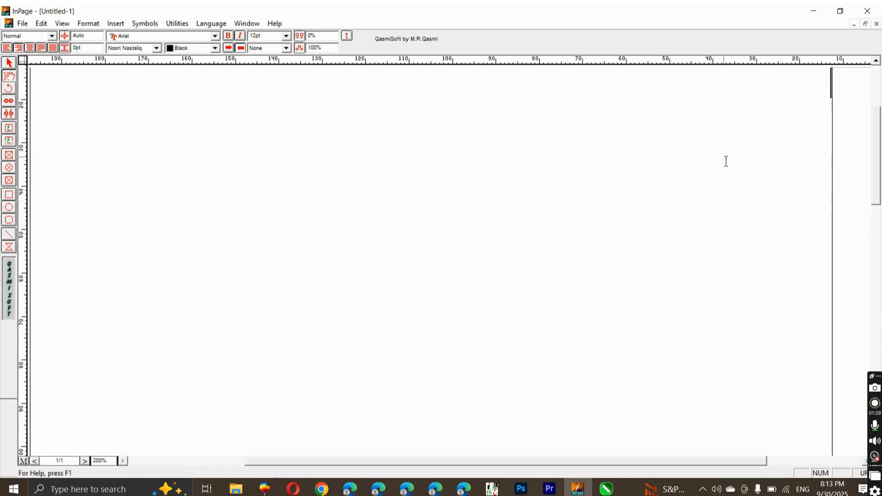
# - Set the Urdu keyboard layout to Phonetic in the keyboard preferences
pyautogui.click(41, 23)
pyautogui.moveTo(71, 245)
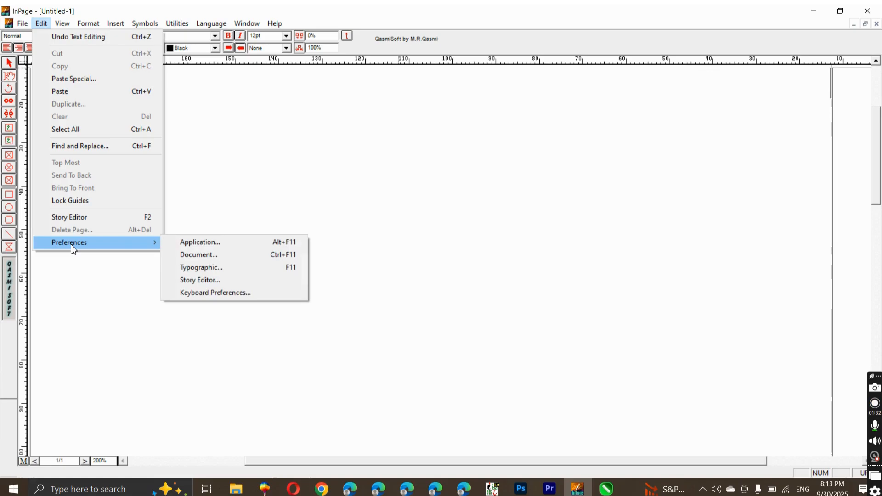
pyautogui.click(202, 293)
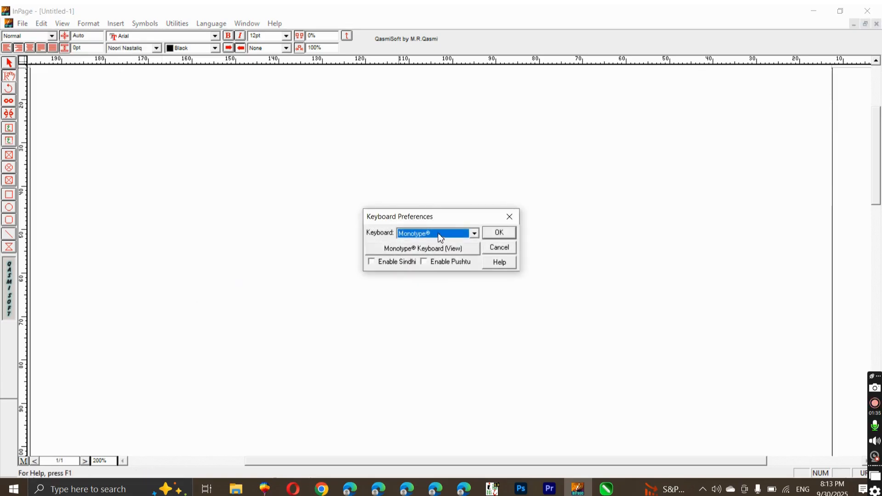
pyautogui.click(475, 233)
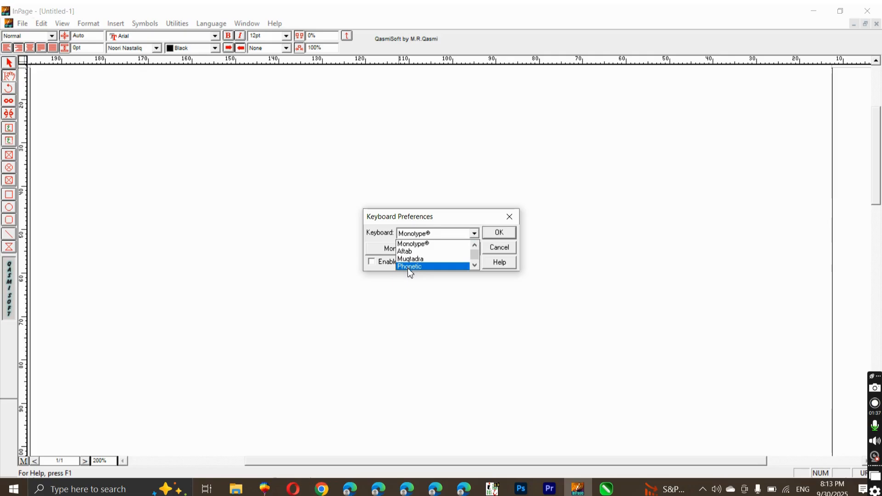
pyautogui.click(420, 267)
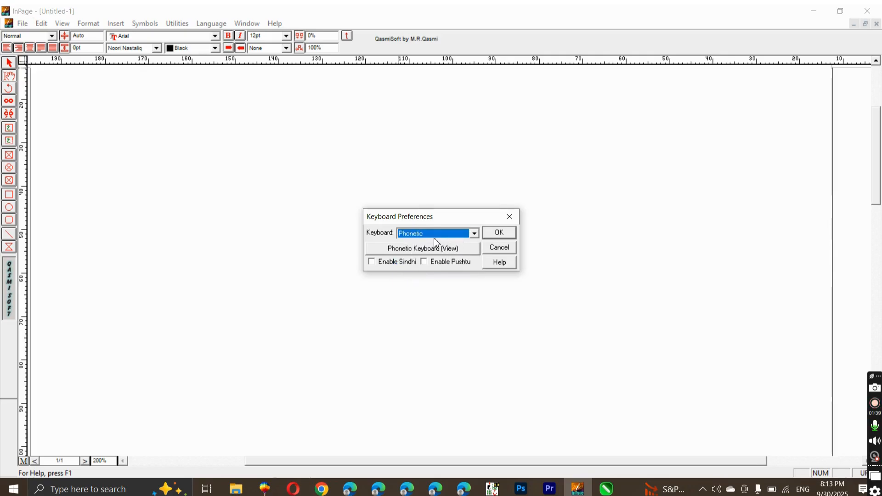
pyautogui.click(501, 233)
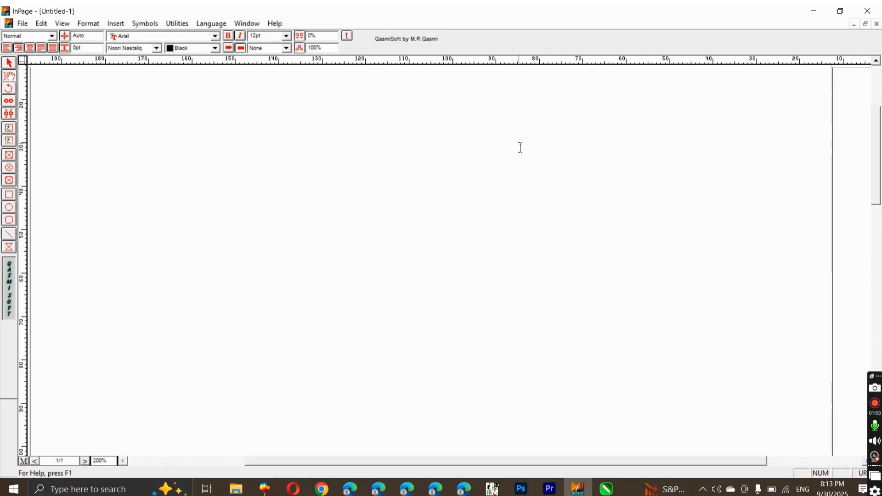
# - Enter two Urdu lines on the page: an introduction stating the person's name, and "میں ایک گرافکس ڈیزائنر ہوں"
pyautogui.write('میں رانا حسیب ہوں ا')
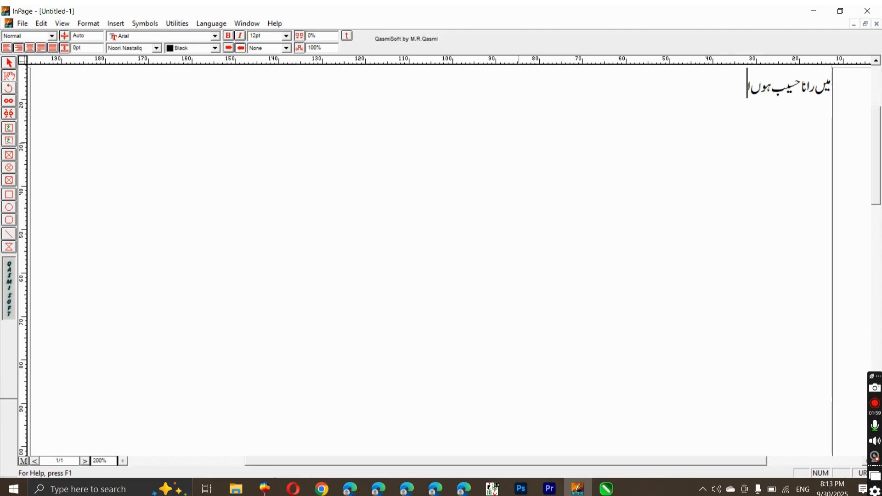
pyautogui.press('Return')
pyautogui.write('میں ایک گرا')
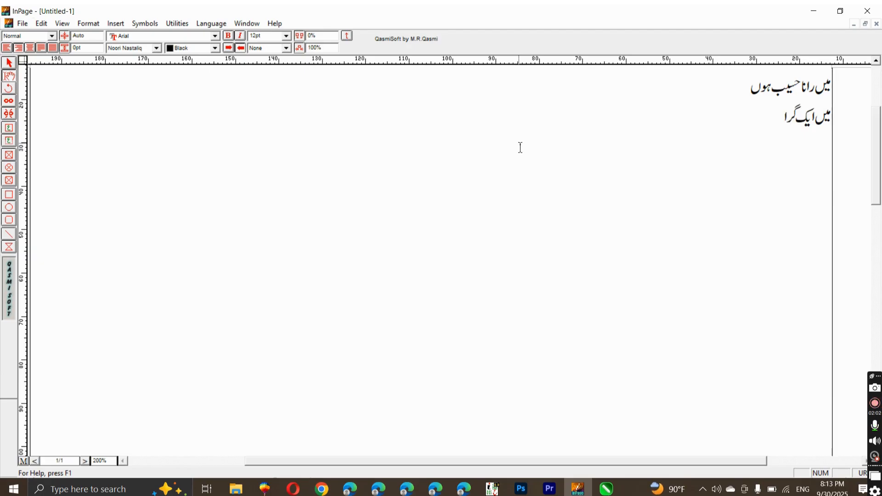
pyautogui.write('فکس')
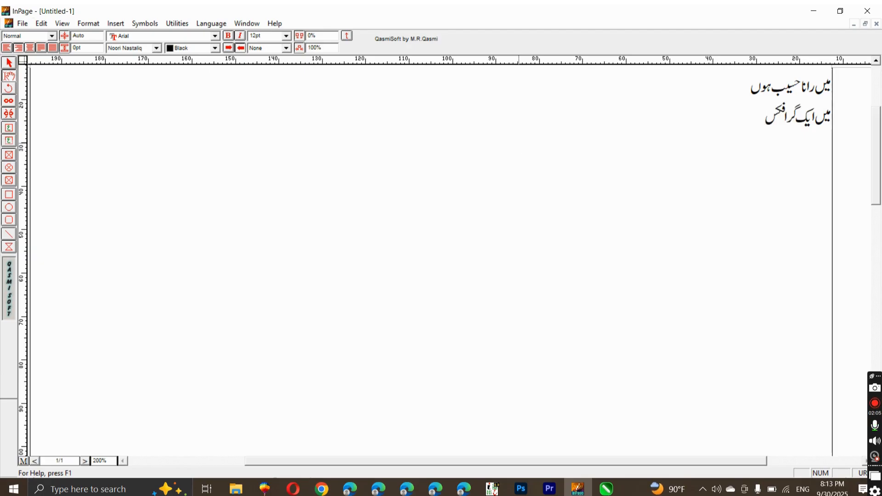
pyautogui.write(' ڈیزائنر ہوں')
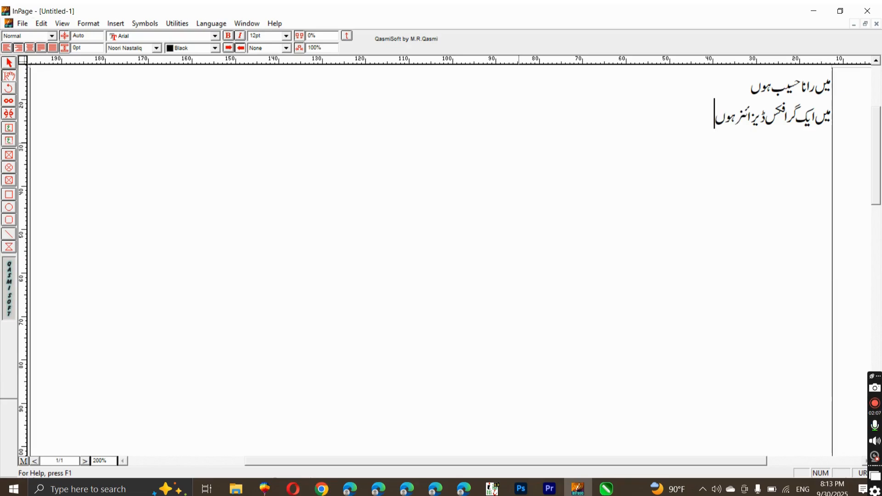
# - Select the text box holding the two Urdu lines as an object and copy it
pyautogui.hotkey('ctrl', 'a')
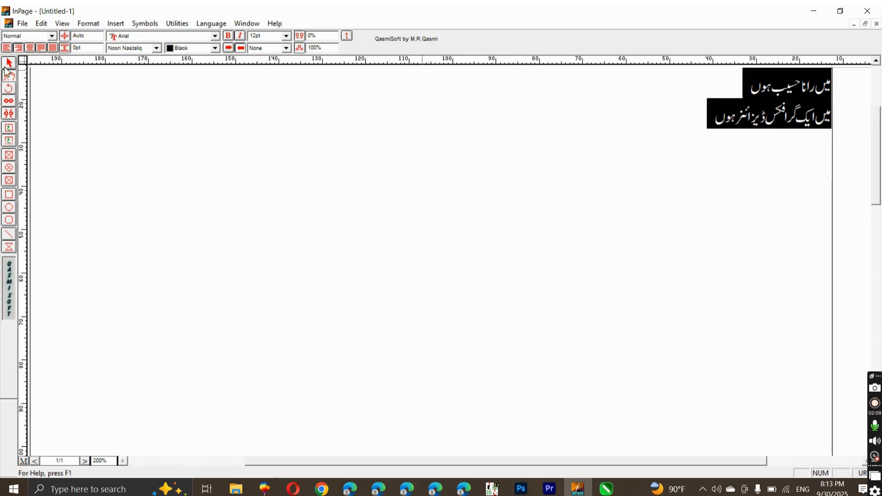
pyautogui.click(663, 156)
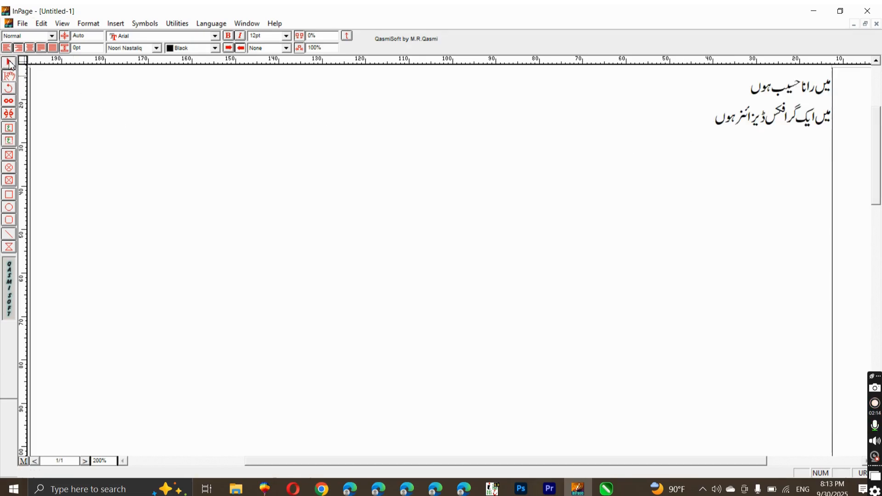
pyautogui.click(10, 63)
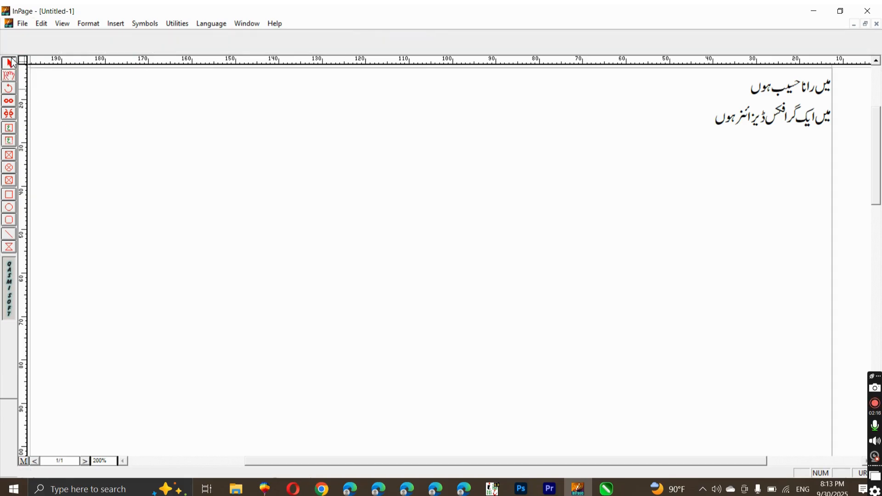
pyautogui.click(758, 120)
pyautogui.rightClick(755, 106)
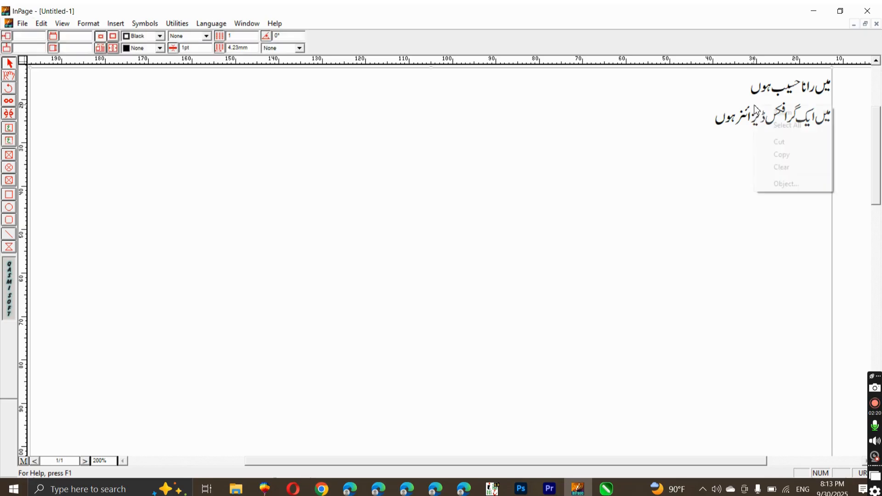
pyautogui.click(786, 155)
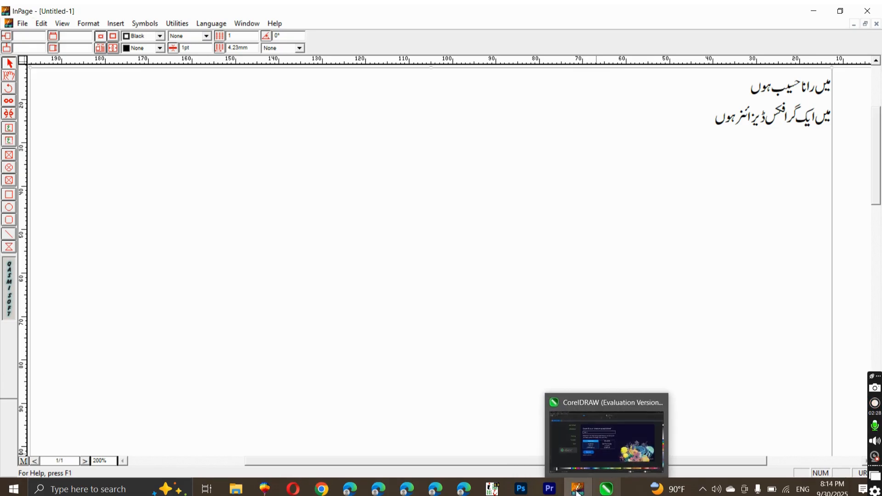
# - Switch to CorelDRAW and create a new blank Letter-size portrait document of 8.5 by 11 inches
pyautogui.click(575, 439)
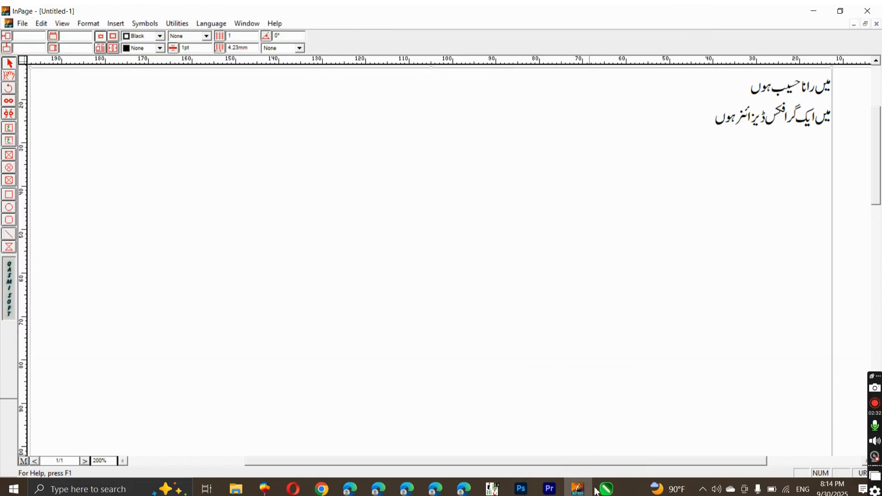
pyautogui.moveTo(578, 488)
pyautogui.click(582, 458)
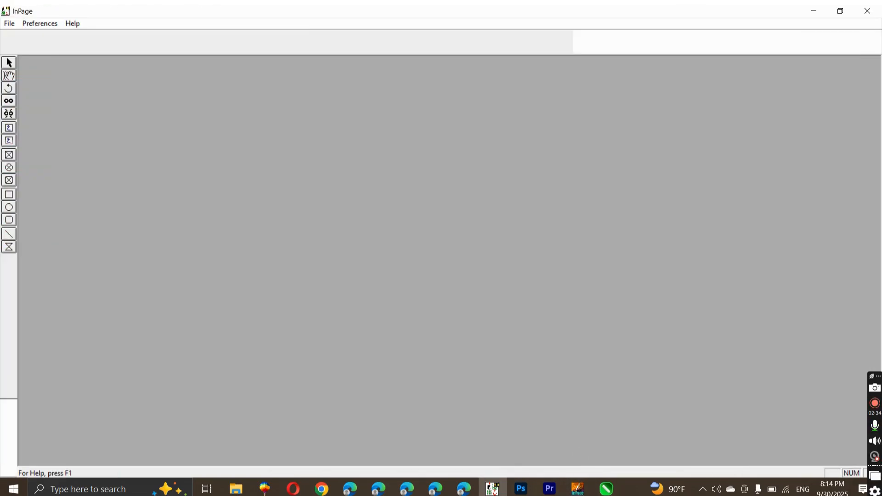
pyautogui.click(606, 489)
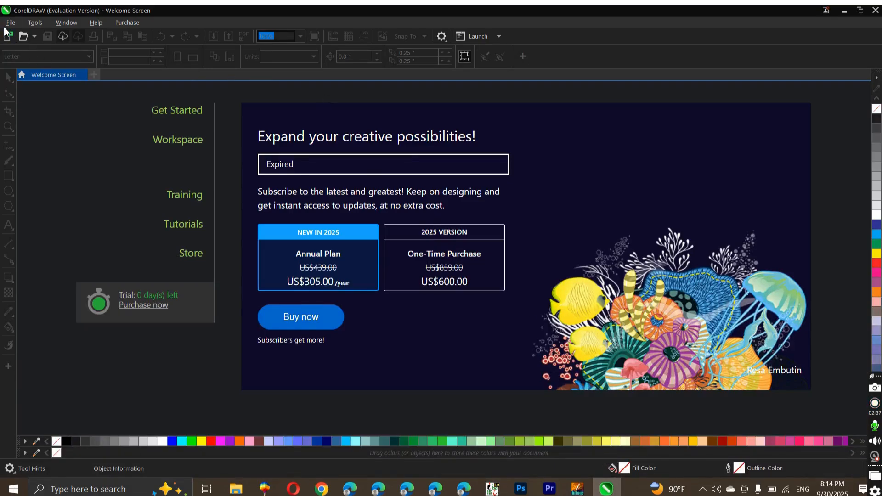
pyautogui.click(9, 23)
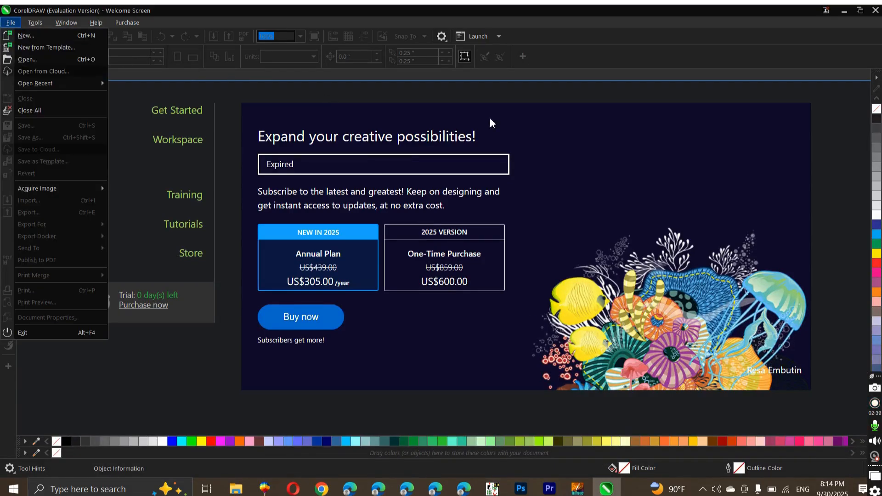
pyautogui.click(67, 40)
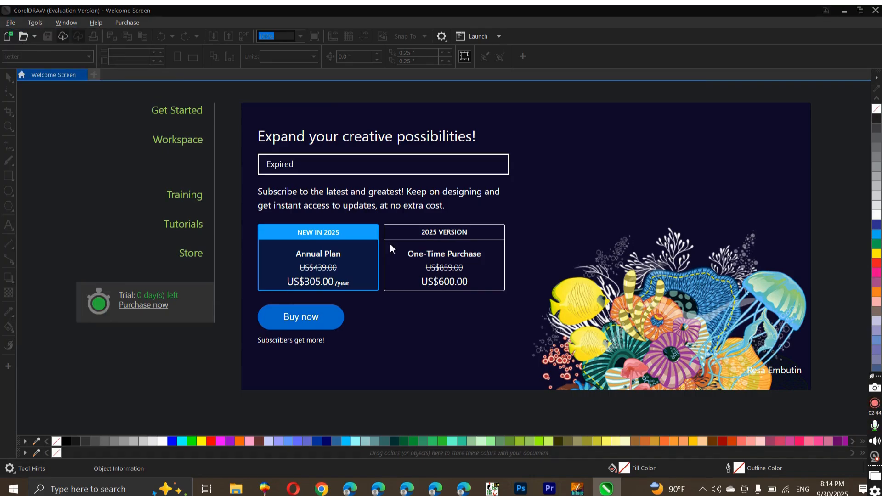
pyautogui.click(628, 413)
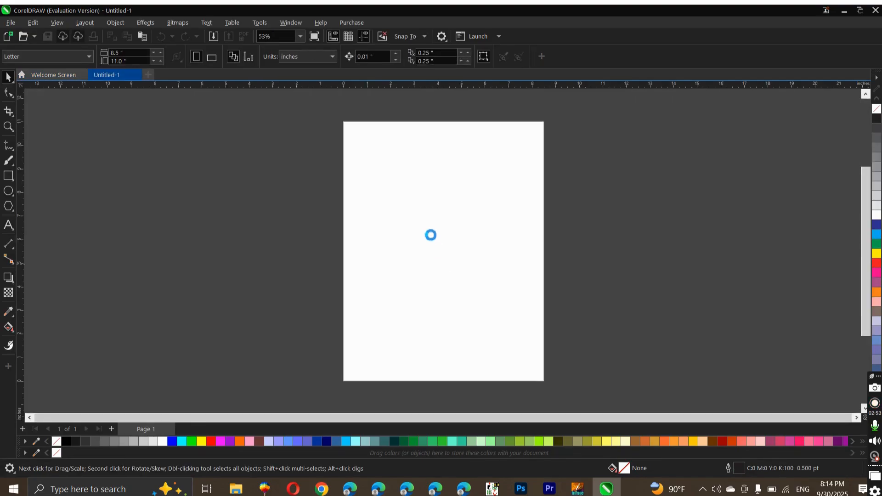
# - Paste the copied Urdu text onto the page and scale it down proportionally to about 5.66 by 2.33 inches
pyautogui.scroll(3, 503, 216)
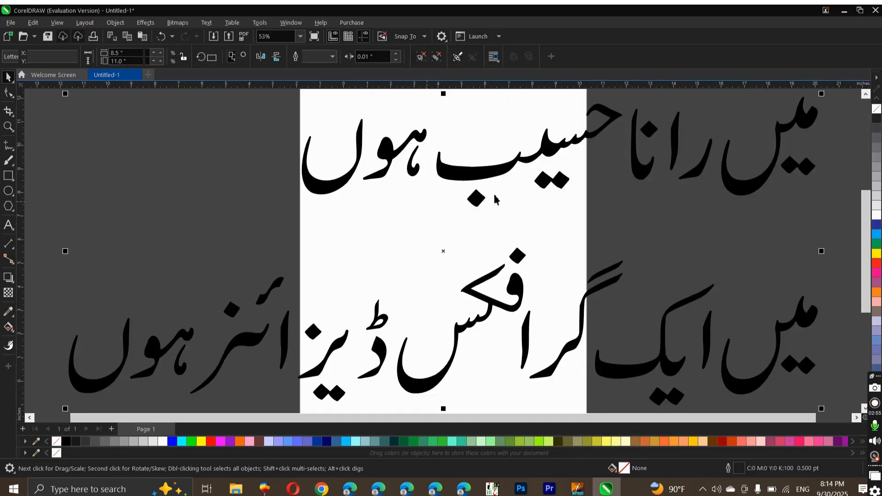
pyautogui.scroll(-2, 494, 202)
pyautogui.moveTo(667, 145); pyautogui.dragTo(530, 246)
pyautogui.press('Escape')
pyautogui.scroll(3, 531, 246)
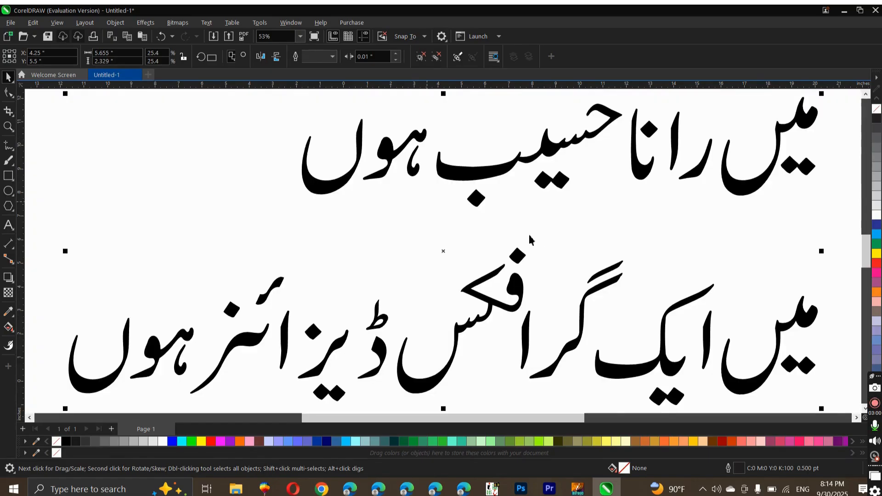
# - Inspect the pasted Urdu text at several magnifications and delete it from the page
pyautogui.scroll(-1, 508, 250)
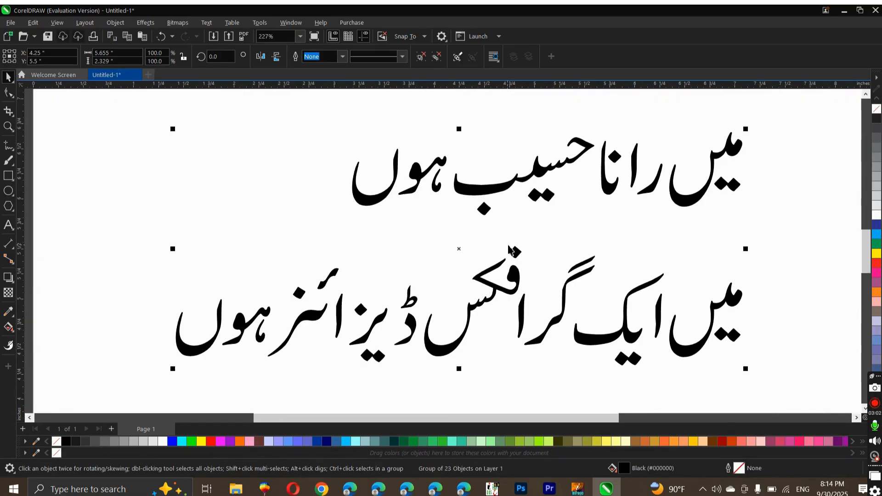
pyautogui.scroll(-3, 510, 250)
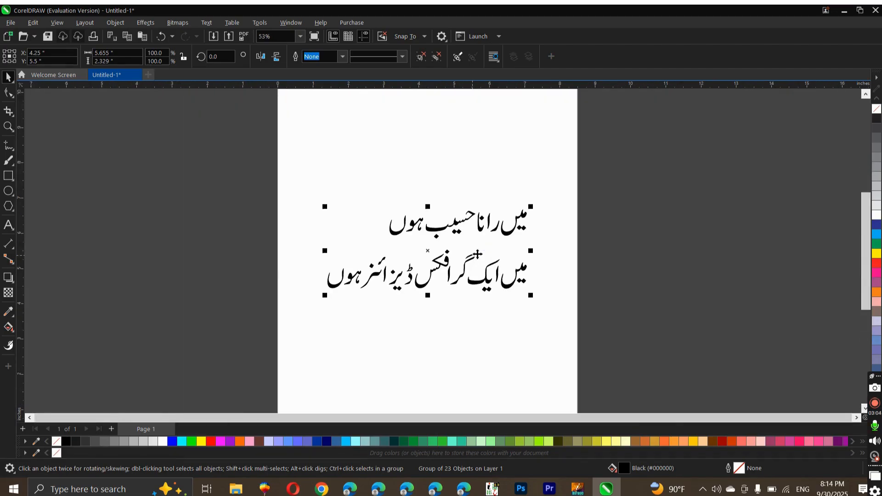
pyautogui.scroll(2, 480, 235)
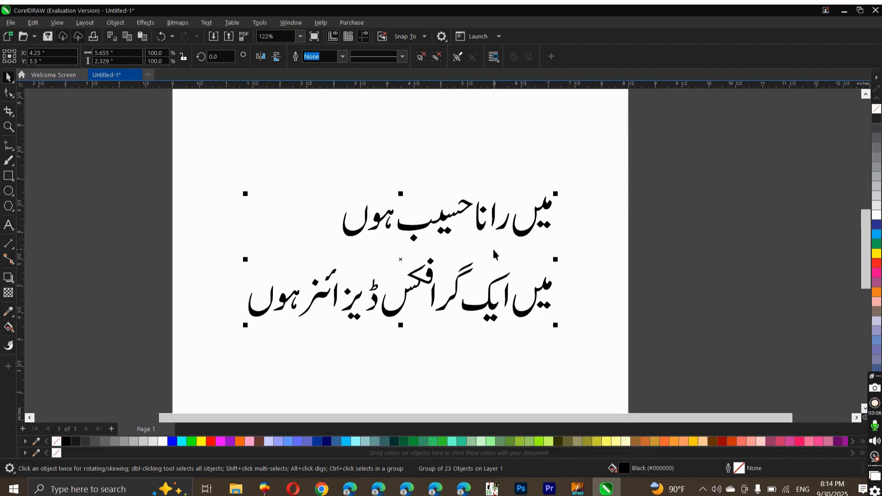
pyautogui.scroll(-2, 494, 254)
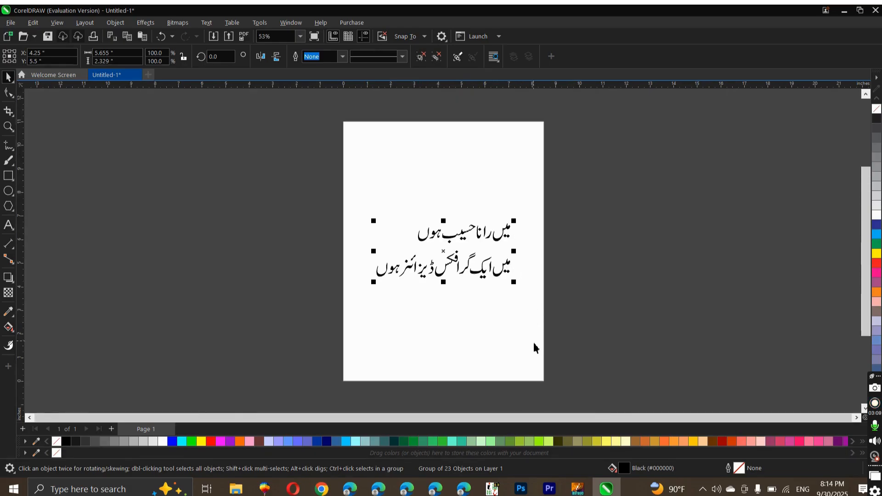
pyautogui.press('Delete')
# - Switch to InPage and create a new one-page A4 portrait document with right-to-left direction
pyautogui.click(492, 488)
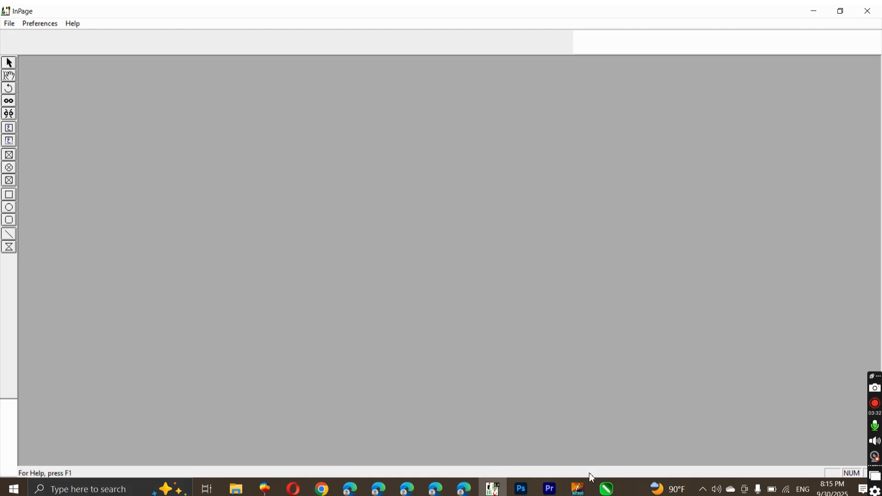
pyautogui.moveTo(495, 484)
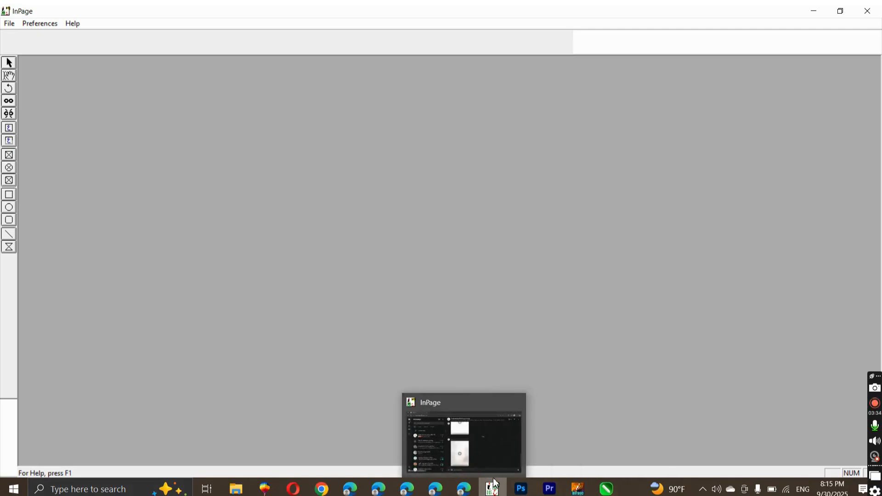
pyautogui.click(12, 26)
pyautogui.click(26, 36)
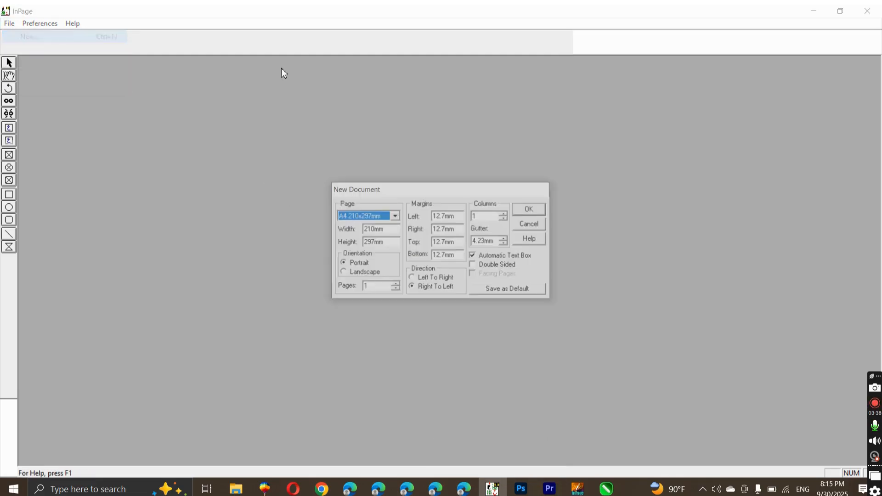
pyautogui.click(544, 214)
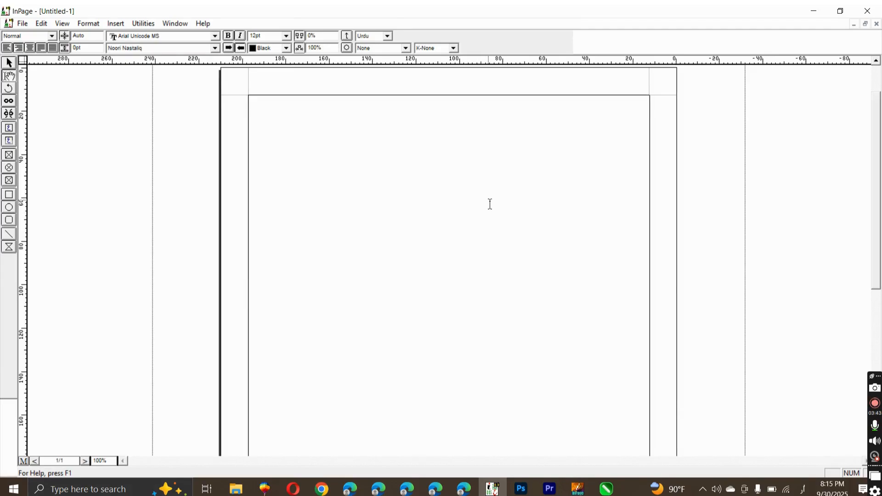
# - Enter the Urdu line "میں ایک گرافکس ڈیزائنر ہوں" at the start of the page
pyautogui.hotkey('ctrl', '2')
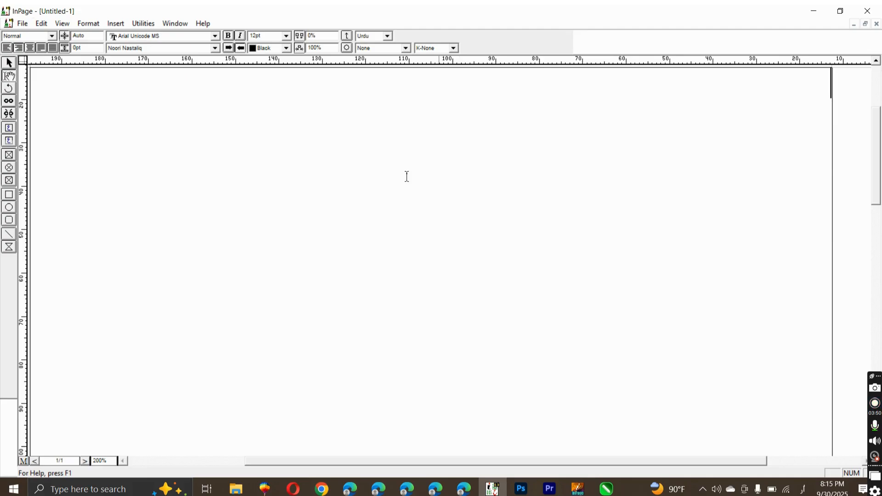
pyautogui.write('میں ایک')
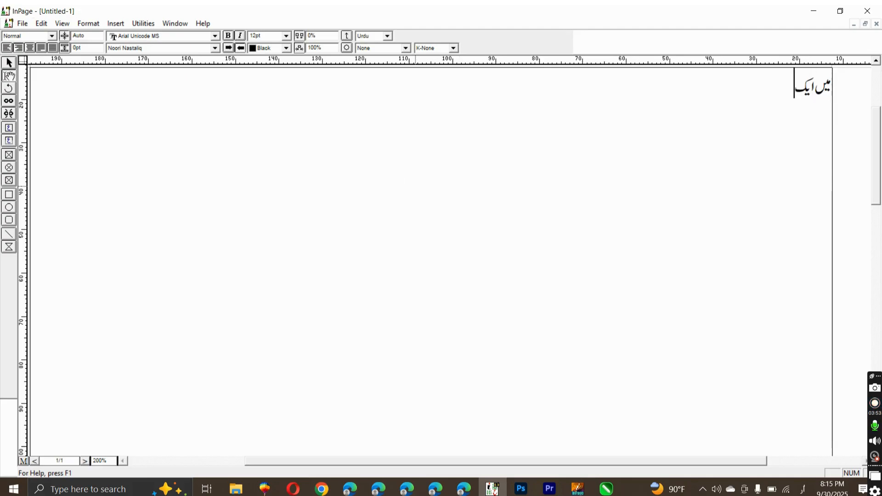
pyautogui.write(' گرافکس ڈیز')
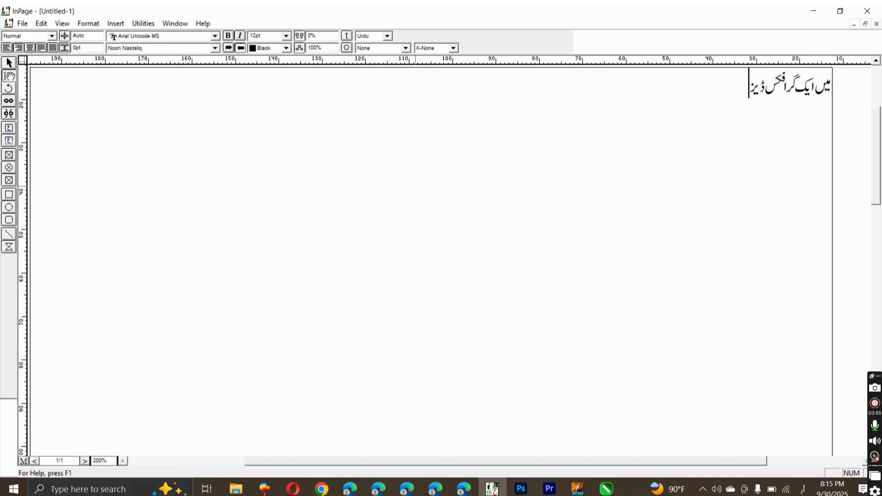
pyautogui.write('ائنر ہوں')
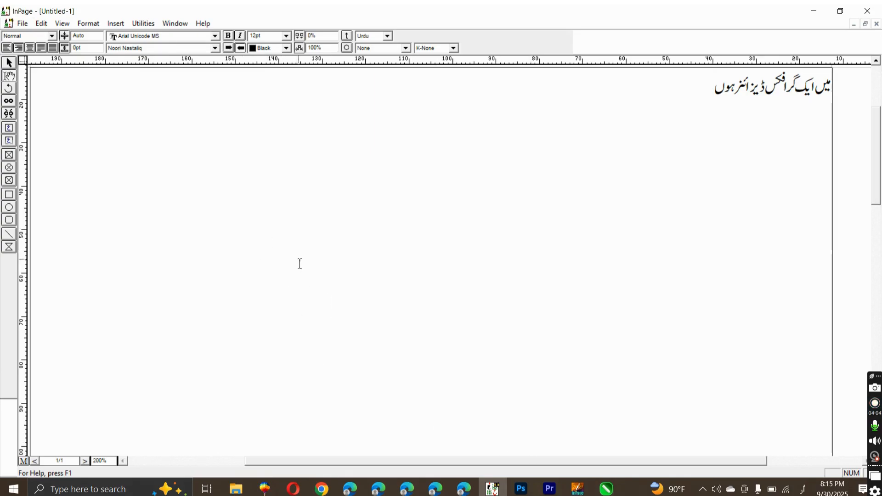
pyautogui.hotkey('alt', 'f')
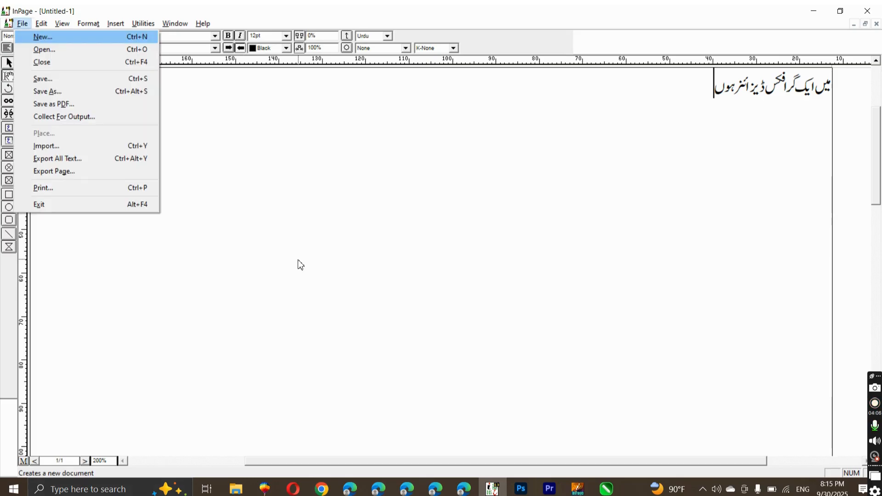
pyautogui.press('Up')
pyautogui.press('Up')
pyautogui.press('Up')
pyautogui.press('Return')
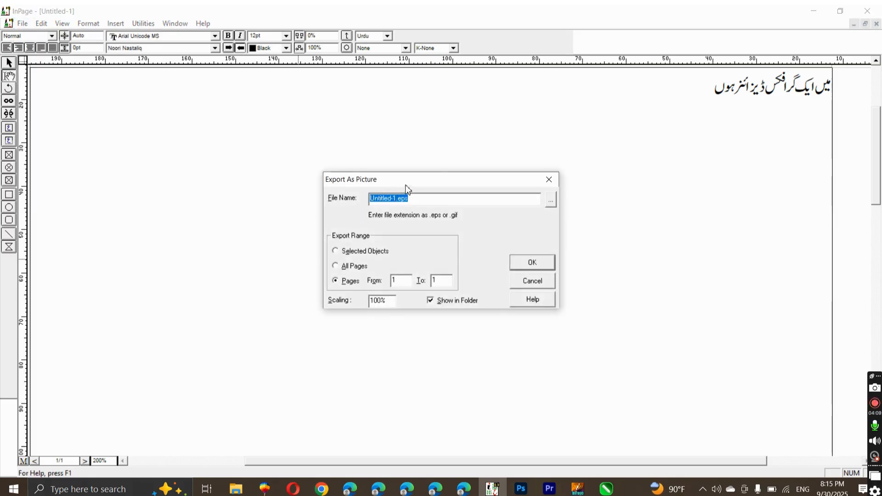
pyautogui.moveTo(405, 184); pyautogui.dragTo(446, 144)
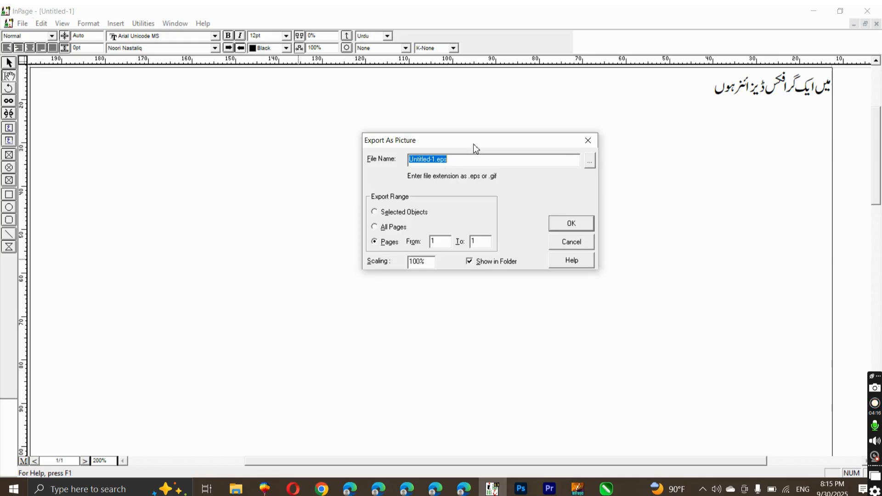
pyautogui.moveTo(474, 144); pyautogui.dragTo(371, 115)
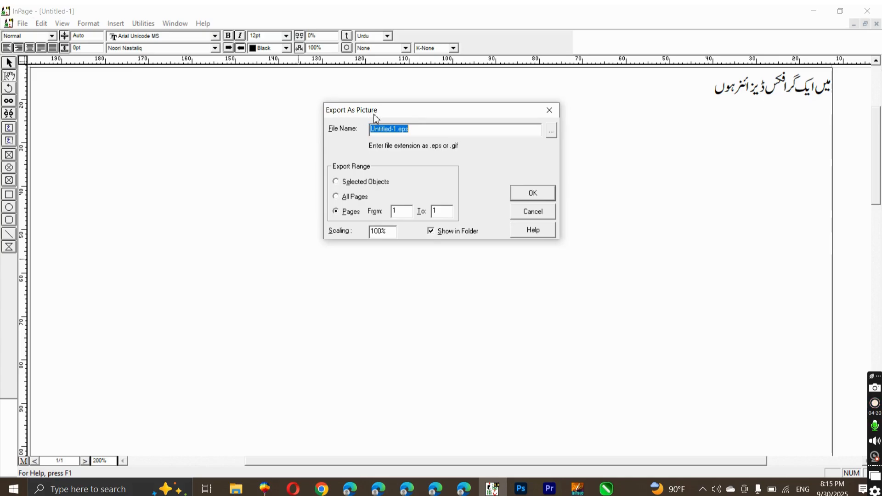
pyautogui.press('Escape')
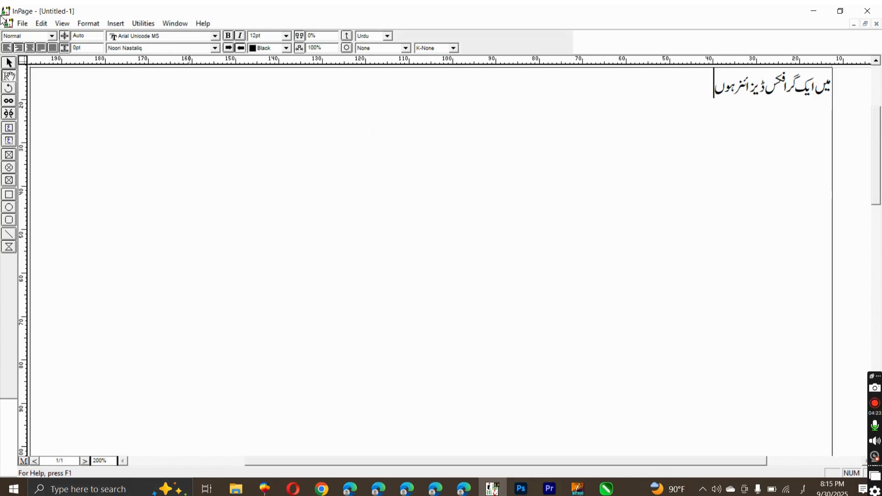
# - Export page 1 as a picture named "mian Untitled-1.eps" at 100% scaling, with the result shown in its folder
pyautogui.click(41, 23)
pyautogui.moveTo(17, 23)
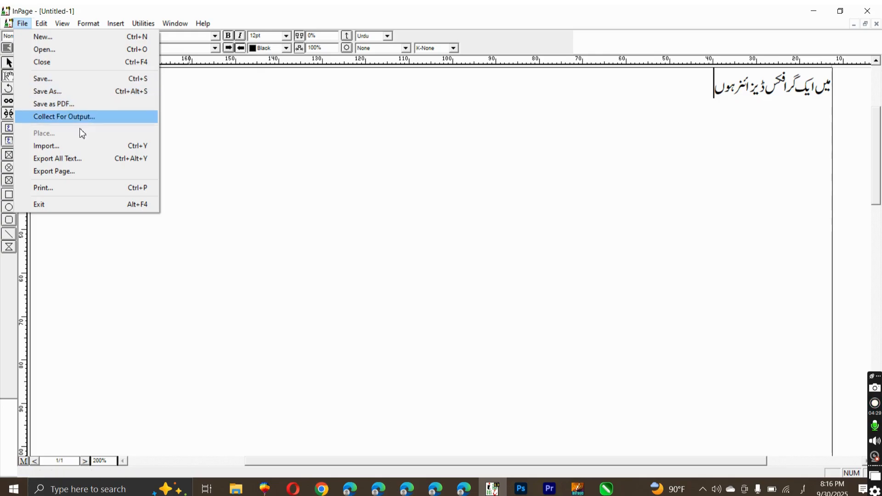
pyautogui.click(70, 172)
pyautogui.moveTo(392, 185); pyautogui.dragTo(403, 129)
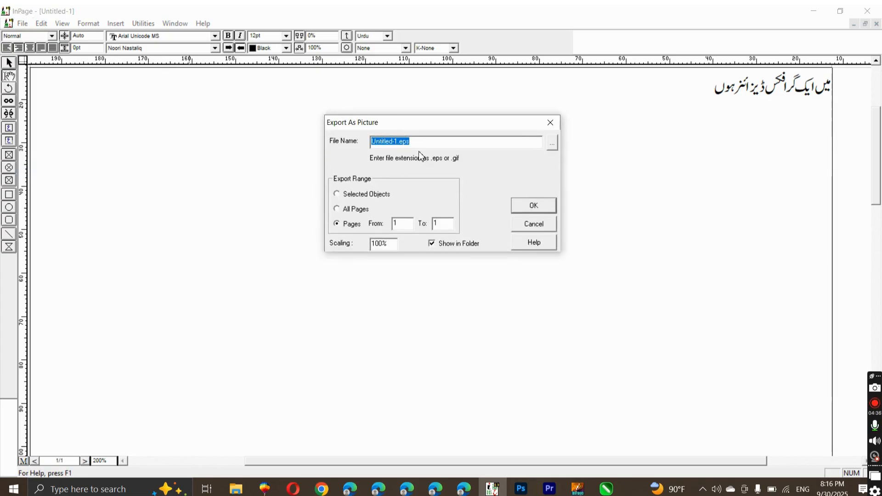
pyautogui.click(433, 142)
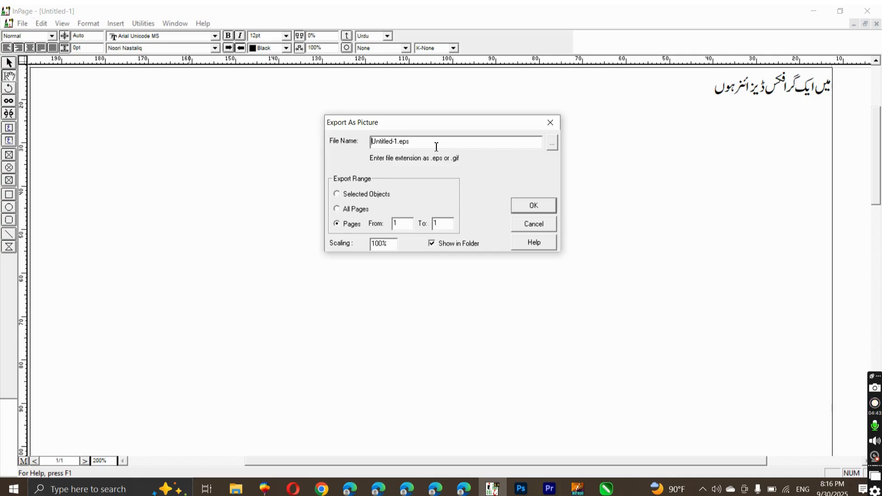
pyautogui.click(373, 141)
pyautogui.write('m')
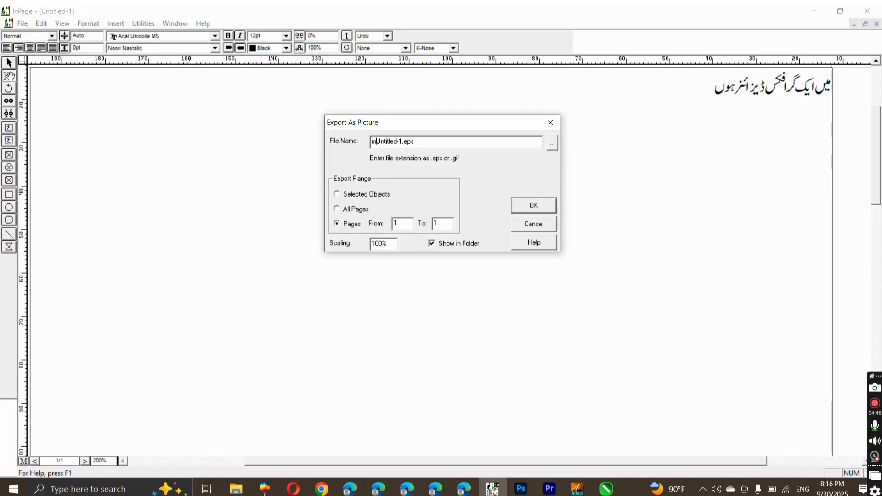
pyautogui.write('ian')
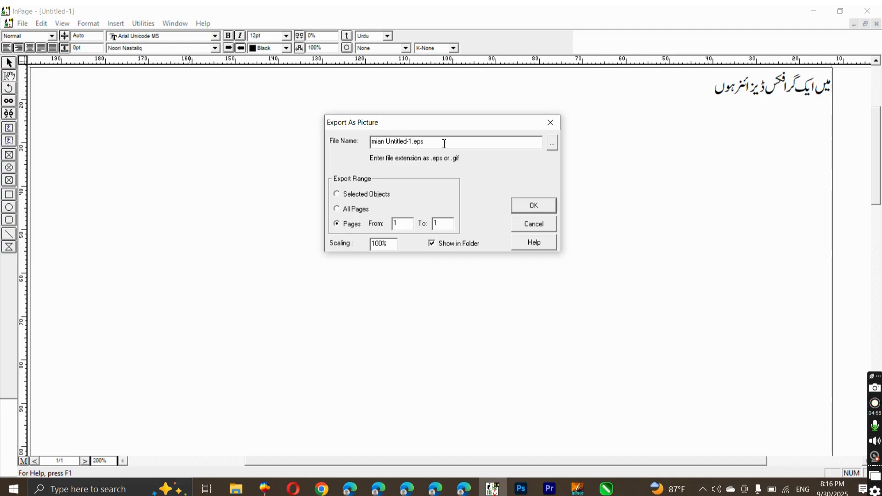
pyautogui.click(542, 208)
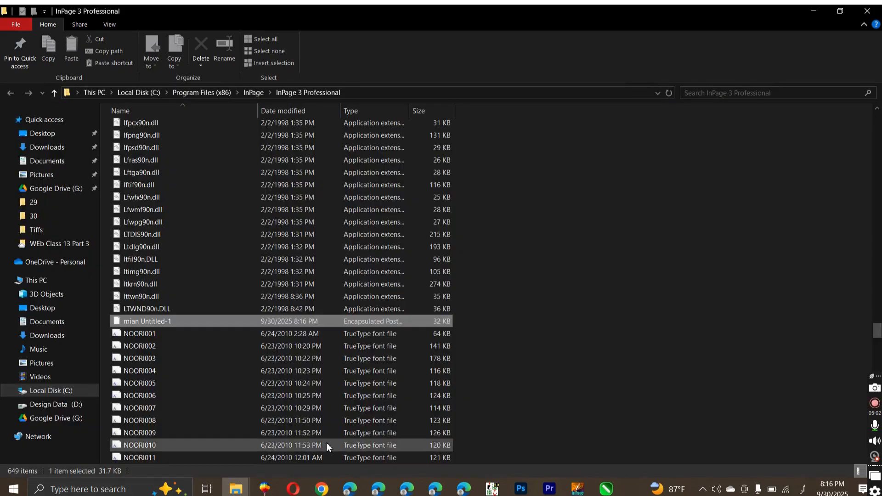
# - Copy the exported "mian Untitled-1" EPS file and paste it into the CorelDRAW document, importing it as editable text
pyautogui.rightClick(170, 321)
pyautogui.click(219, 254)
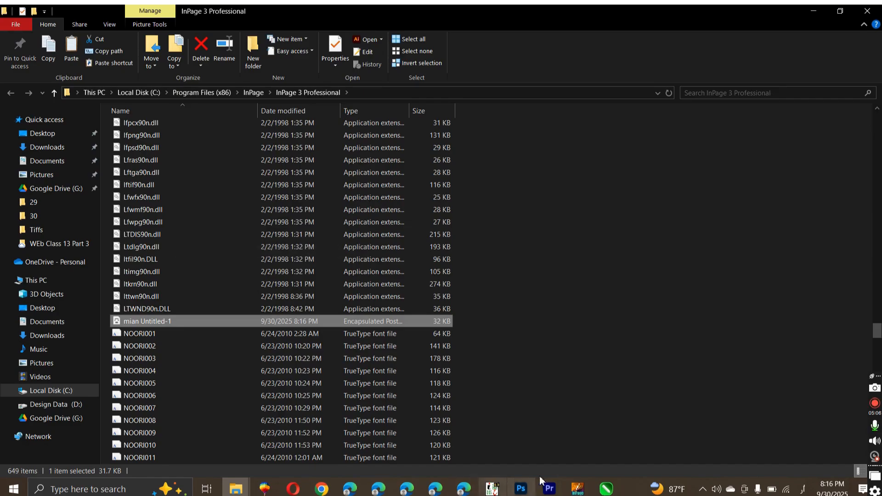
pyautogui.click(606, 489)
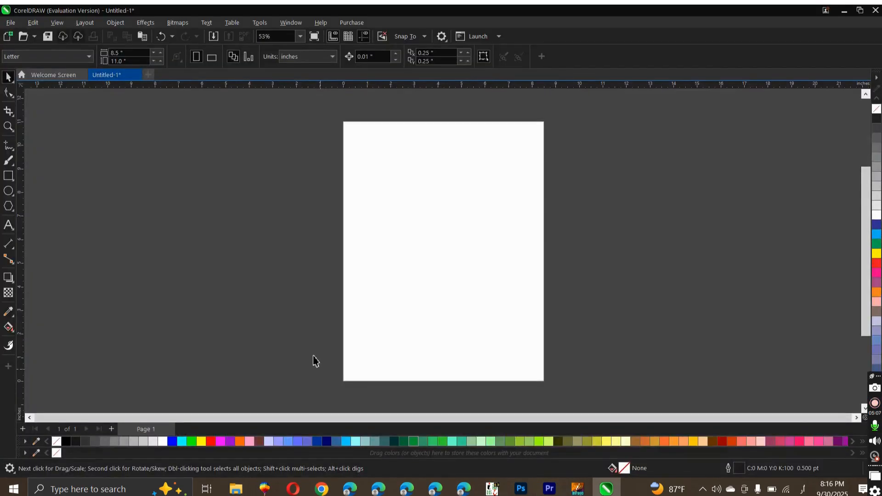
pyautogui.rightClick(440, 325)
pyautogui.click(441, 358)
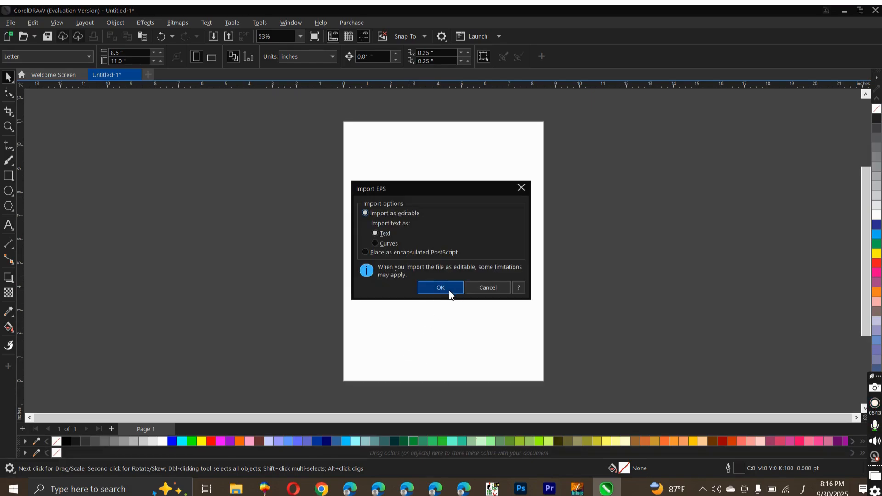
pyautogui.click(449, 290)
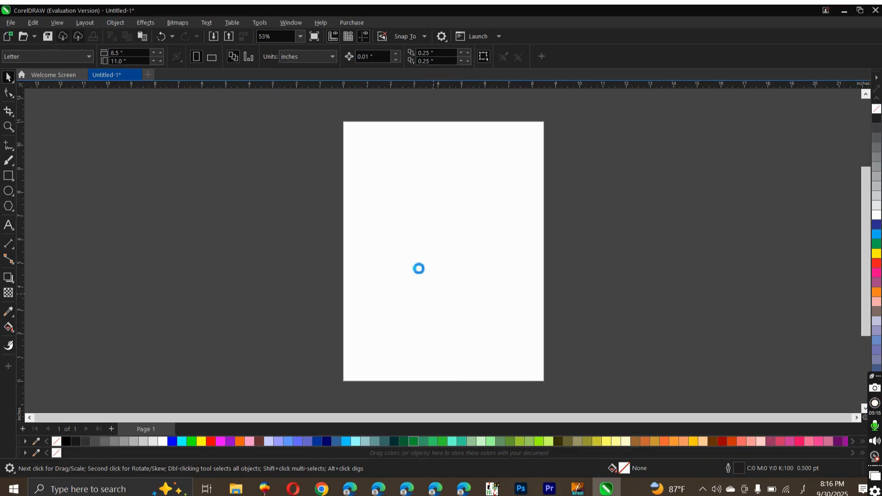
# - Enlarge the imported Urdu line about its centre to about 5.55 by 1.14 inches, and delete it from the page
pyautogui.hotkey('shift', 'F2')
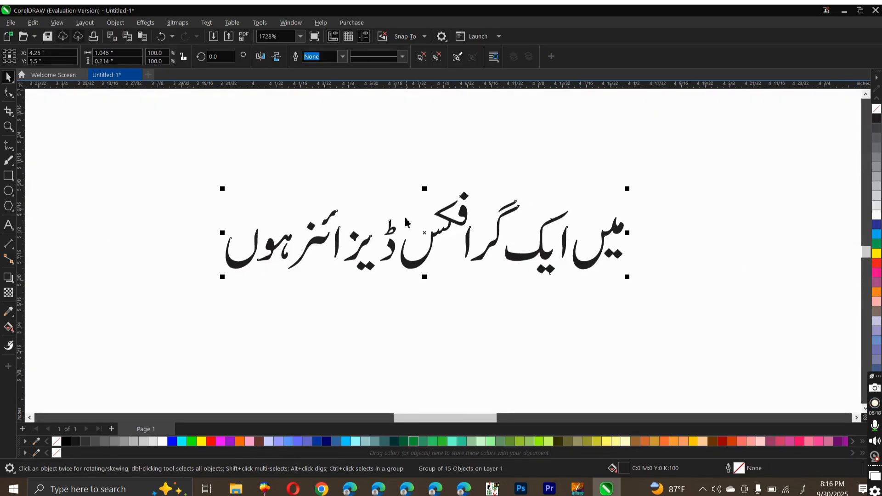
pyautogui.hotkey('shift', 'F4')
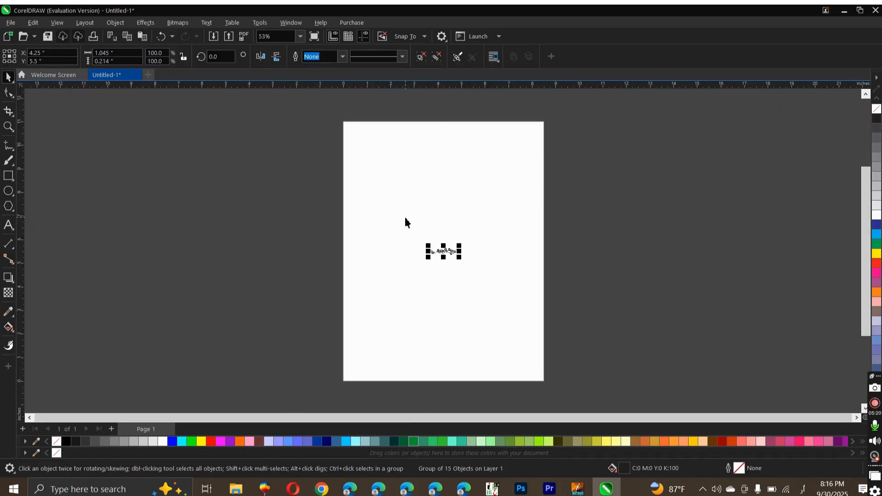
pyautogui.moveTo(460, 244); pyautogui.dragTo(505, 195)
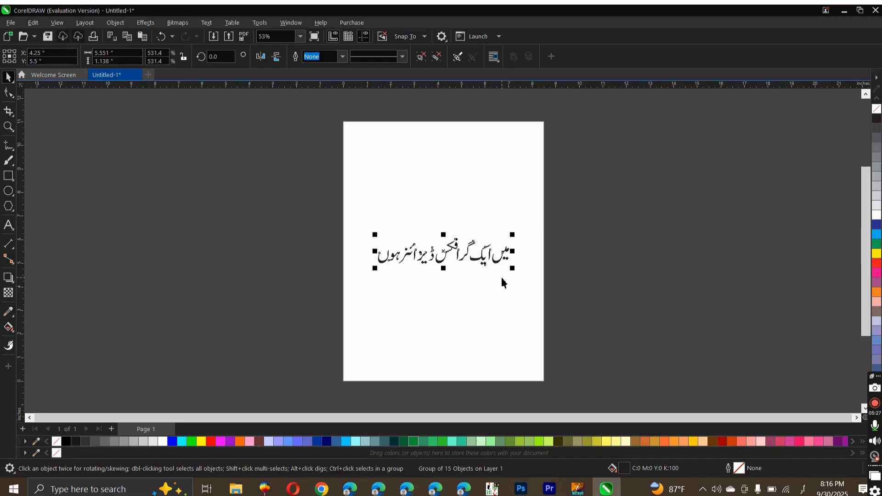
pyautogui.press('Delete')
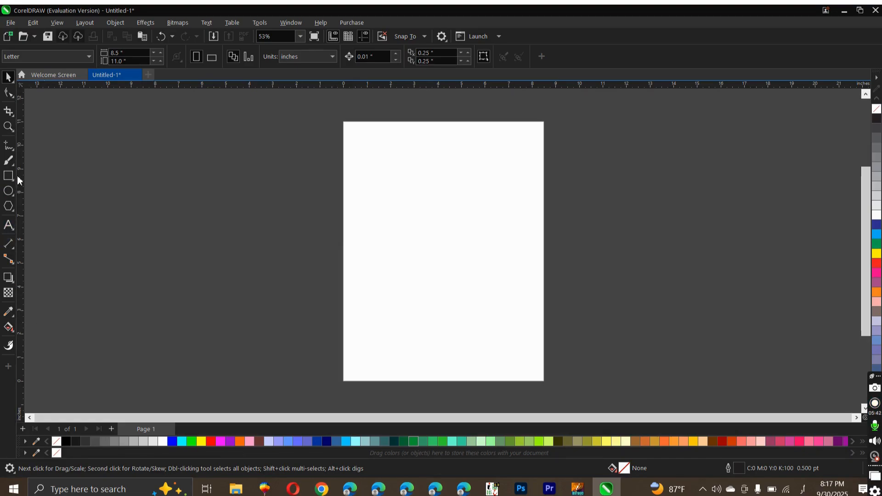
# - Draw a five-sided polygon on the page and scale it down to about 4.42 by 4.58 inches
pyautogui.click(10, 209)
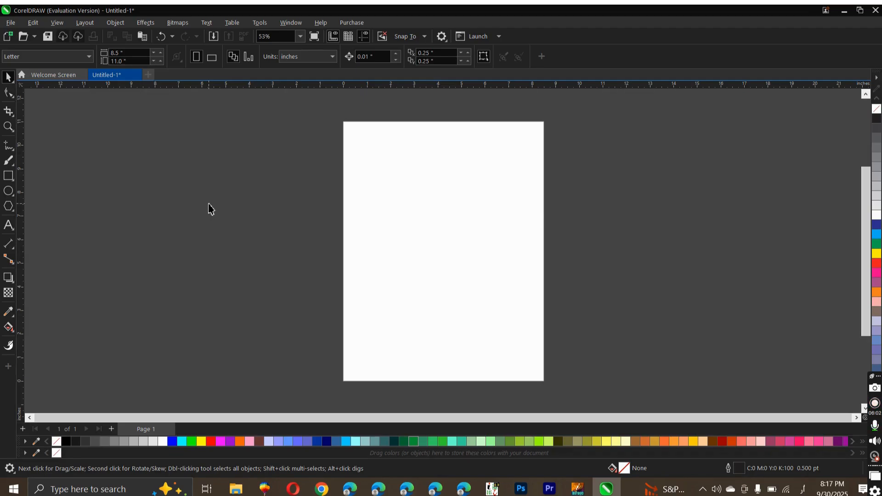
pyautogui.click(9, 206)
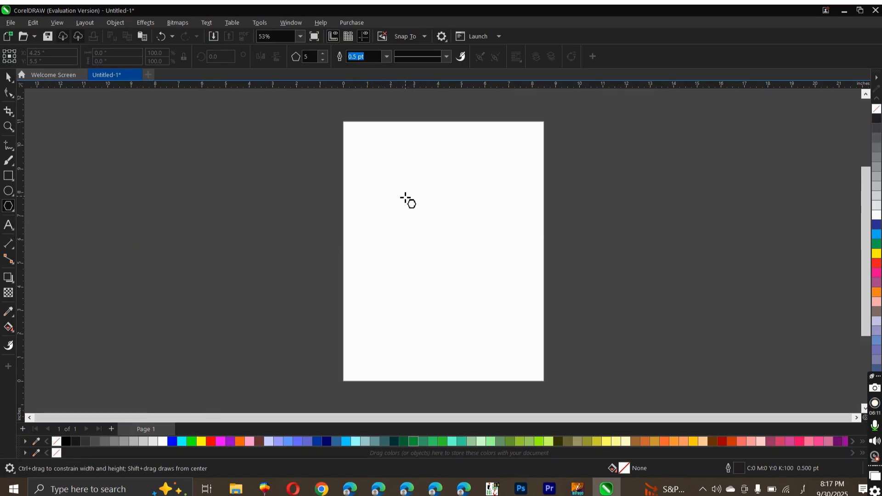
pyautogui.moveTo(380, 166); pyautogui.dragTo(451, 232)
pyautogui.moveTo(503, 289)
pyautogui.mouseDown()
pyautogui.moveTo(480, 241)
pyautogui.moveTo(503, 302)
pyautogui.mouseUp()
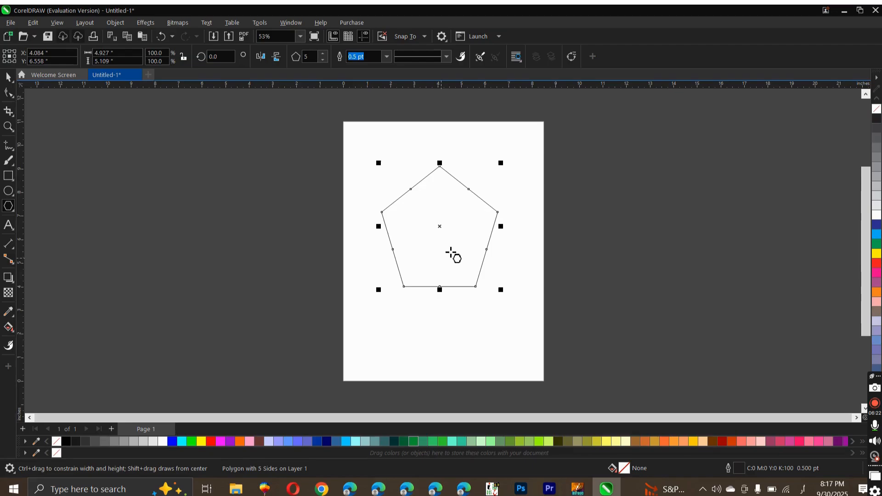
pyautogui.scroll(-2, 473, 227)
pyautogui.scroll(2, 474, 223)
pyautogui.scroll(3, 473, 225)
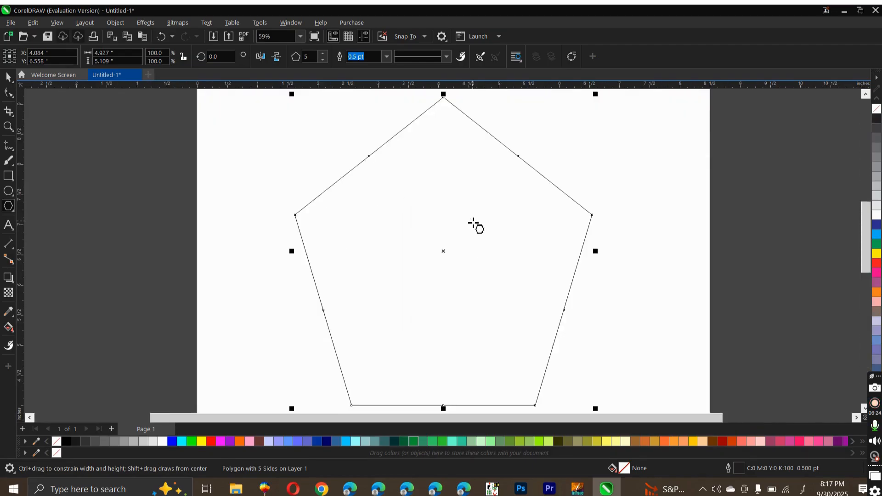
pyautogui.moveTo(556, 135); pyautogui.dragTo(534, 155)
pyautogui.scroll(-4, 456, 256)
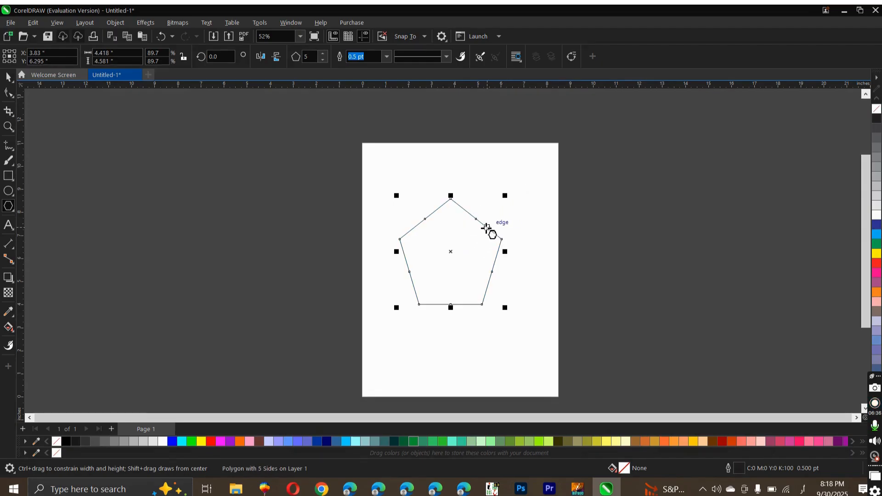
# - Reshape the polygon into a five-pointed star by pulling the midpoint node of its upper-right side inward
pyautogui.scroll(4, 487, 228)
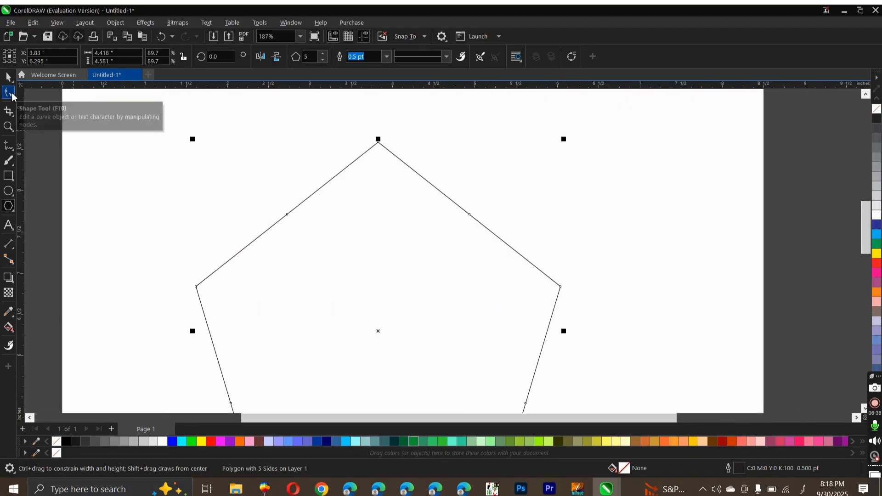
pyautogui.click(12, 96)
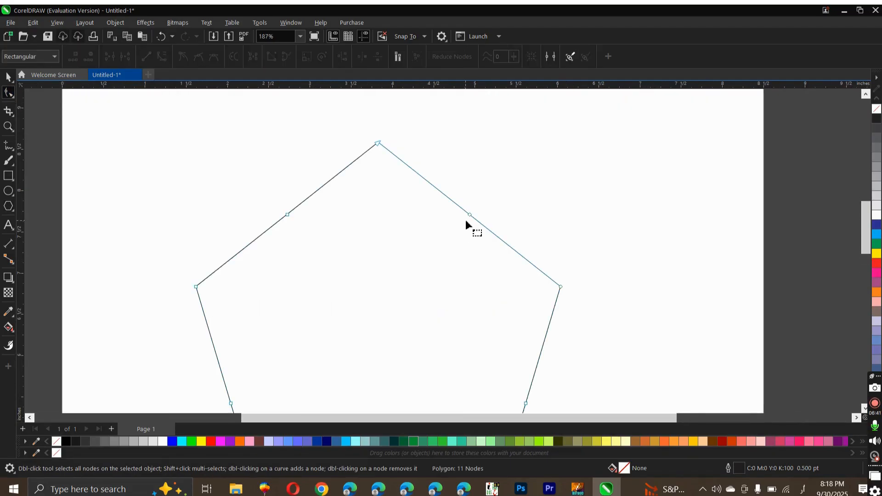
pyautogui.moveTo(470, 216); pyautogui.dragTo(450, 277)
pyautogui.scroll(-3, 390, 285)
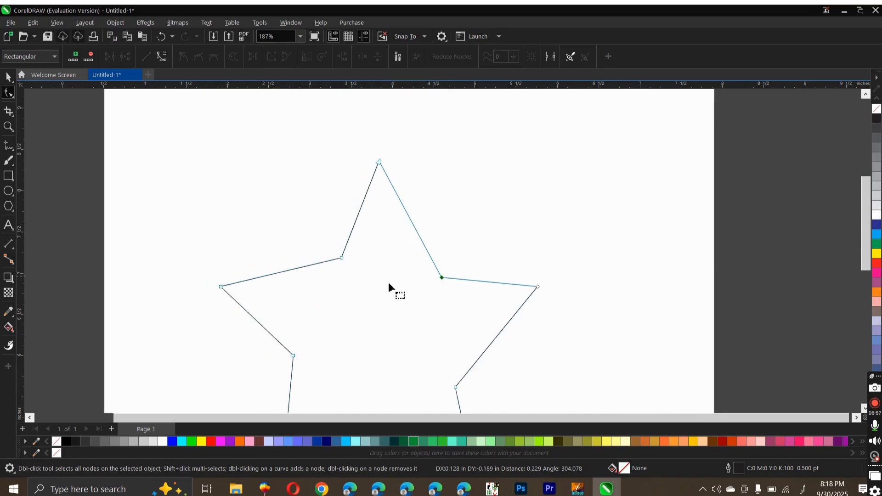
pyautogui.press('space')
pyautogui.scroll(-1, 394, 304)
pyautogui.scroll(3, 393, 303)
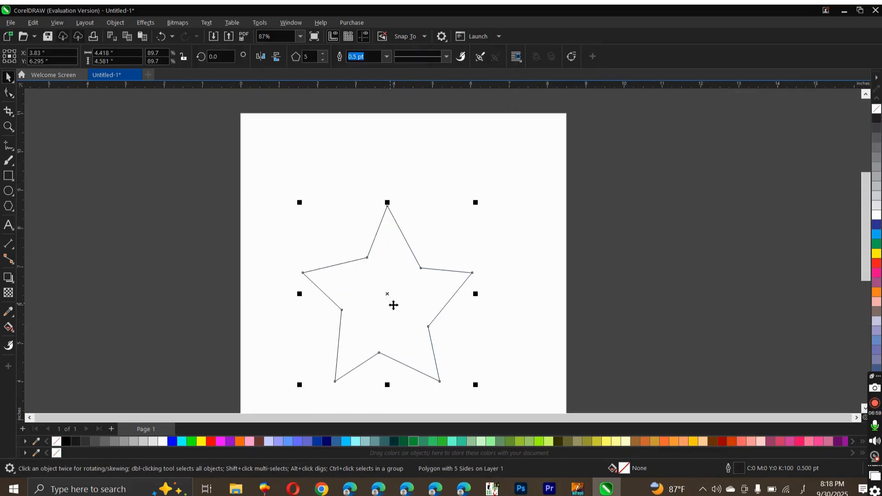
# - Pull the star's upper-right inner node outward, reshaping it into a broad polygon about 5.25 by 5.56 inches
pyautogui.scroll(-1, 396, 305)
pyautogui.scroll(2, 413, 276)
pyautogui.press('space')
pyautogui.moveTo(420, 270); pyautogui.dragTo(460, 208)
pyautogui.press('space')
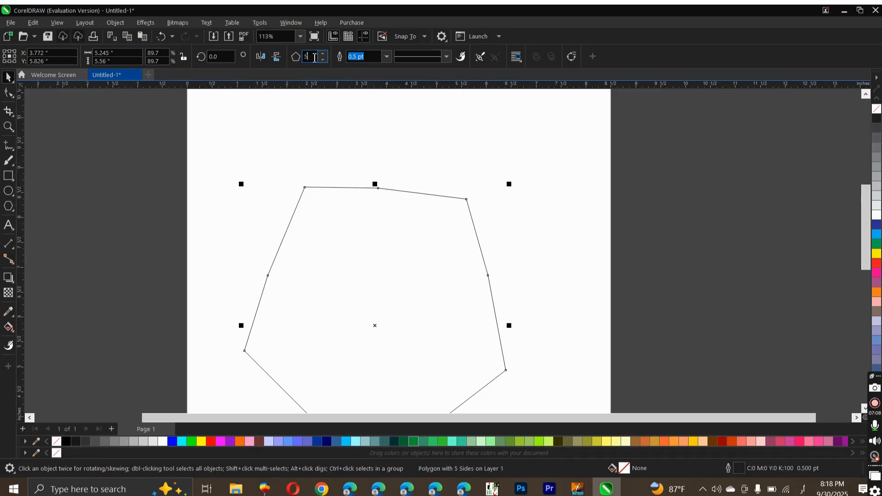
# - Set the reshaped polygon's number of sides to 10
pyautogui.scroll(-1, 363, 192)
pyautogui.scroll(1, 372, 195)
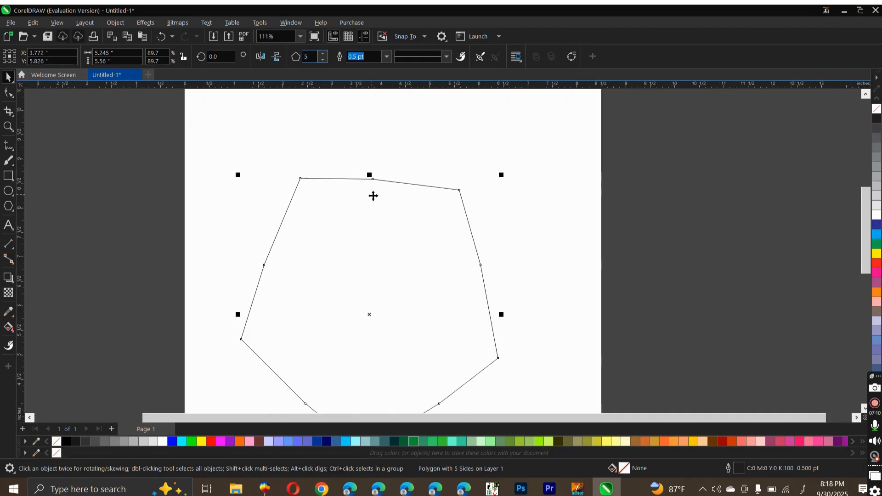
pyautogui.scroll(-2, 374, 250)
pyautogui.scroll(3, 367, 264)
pyautogui.scroll(-1, 367, 264)
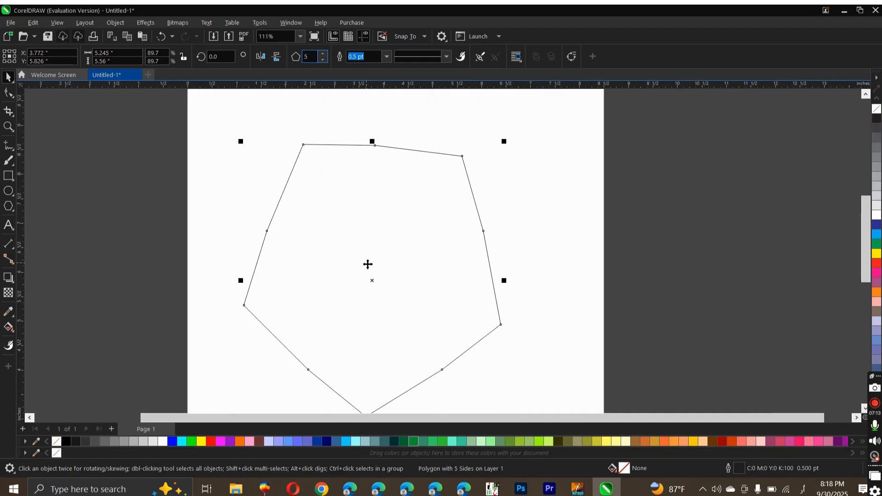
pyautogui.scroll(1, 384, 195)
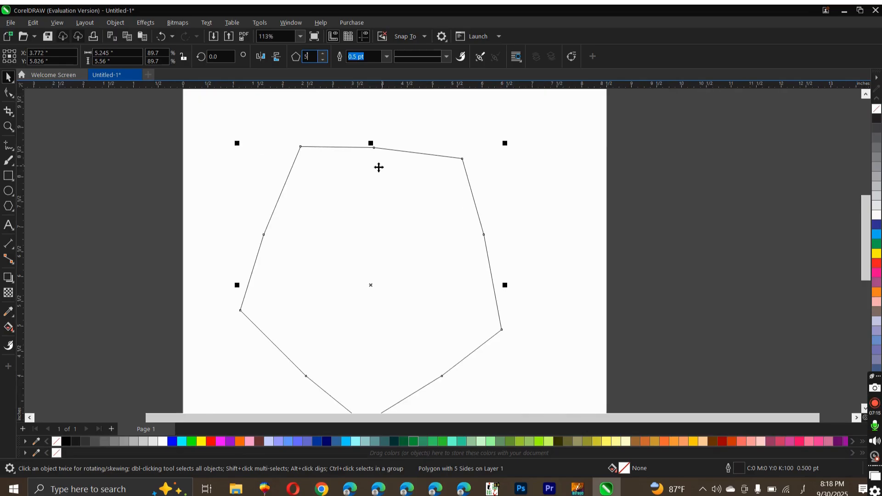
pyautogui.click(323, 53)
pyautogui.click(323, 53)
pyautogui.click(323, 54)
pyautogui.click(323, 53)
pyautogui.click(323, 53)
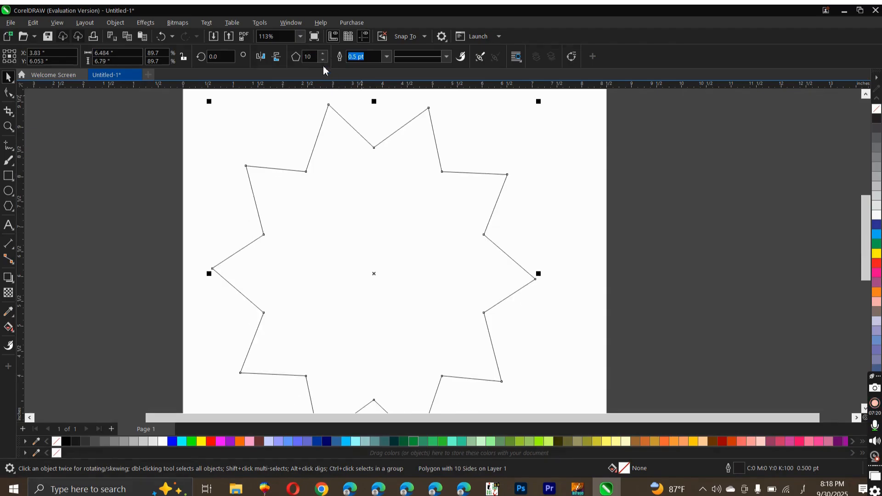
pyautogui.click(324, 53)
pyautogui.click(323, 60)
pyautogui.click(324, 60)
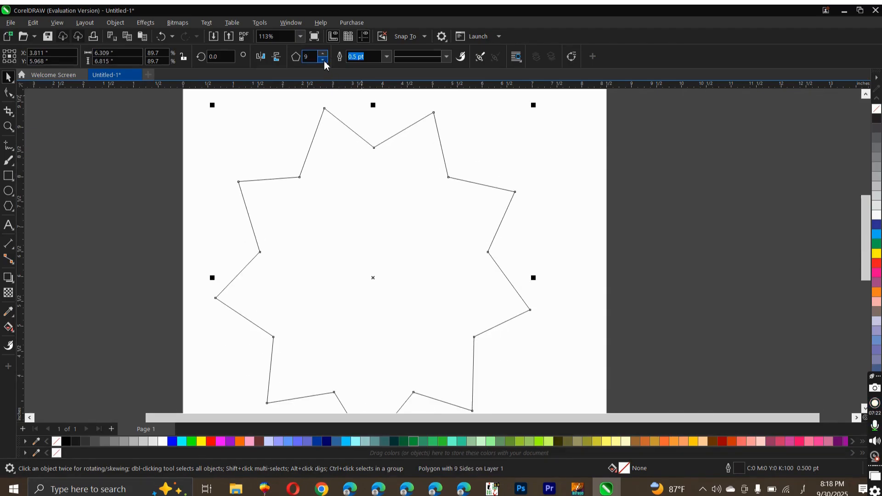
pyautogui.click(323, 54)
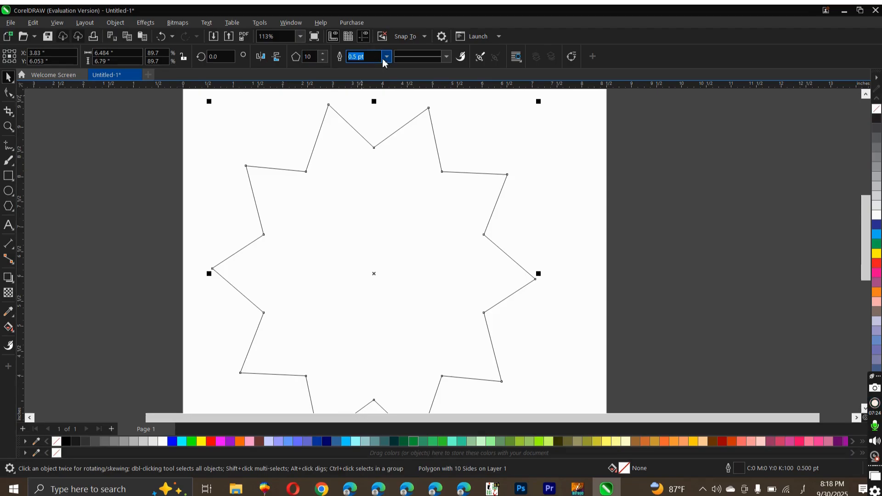
# - Set the ten-pointed shape's outline width to 4.0 pt, and delete the shape from the page
pyautogui.click(386, 57)
pyautogui.click(364, 100)
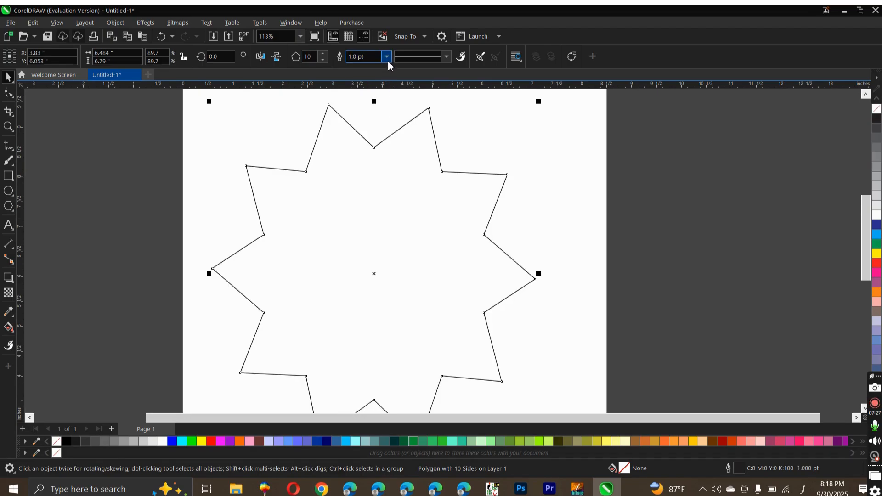
pyautogui.click(387, 57)
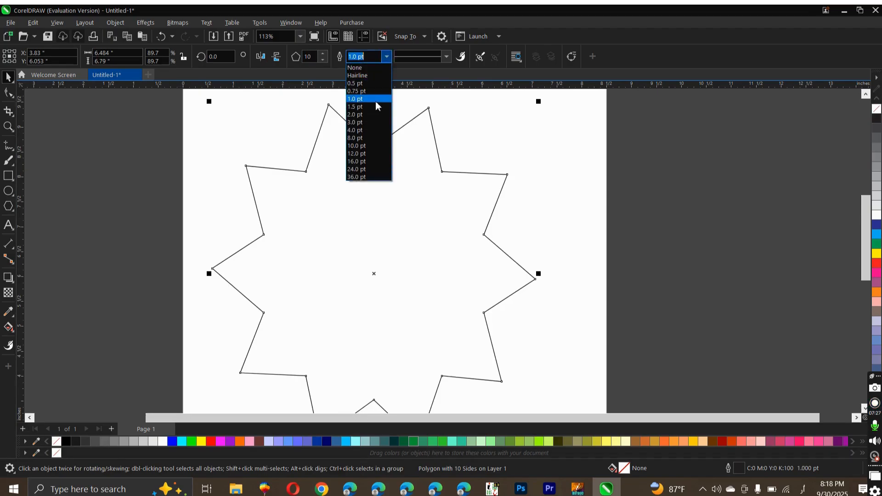
pyautogui.click(366, 131)
pyautogui.scroll(-3, 378, 196)
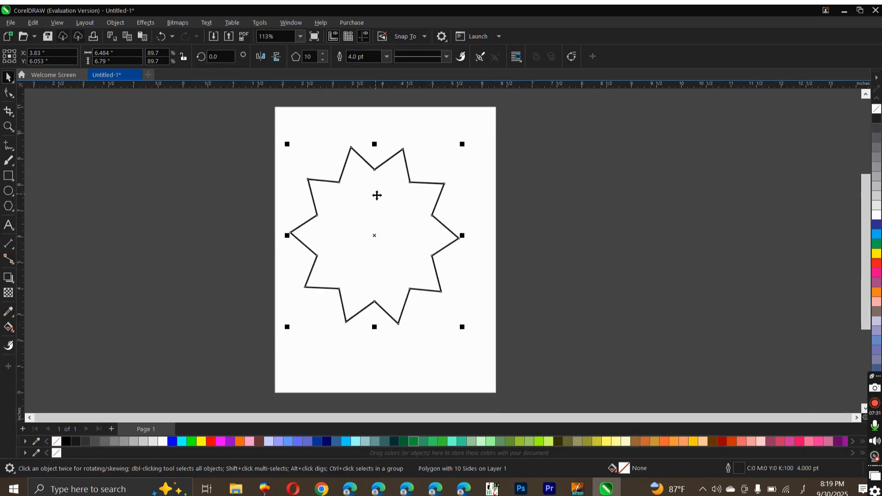
pyautogui.scroll(1, 409, 242)
pyautogui.click(389, 217)
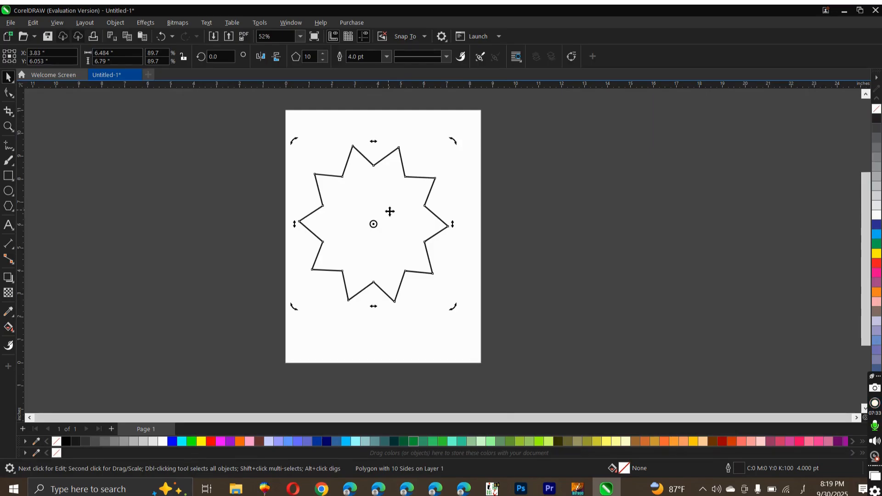
pyautogui.press('Delete')
# - Draw a five-sided shape about 4.13 by 4.88 inches on the page with the Star tool
pyautogui.click(9, 208)
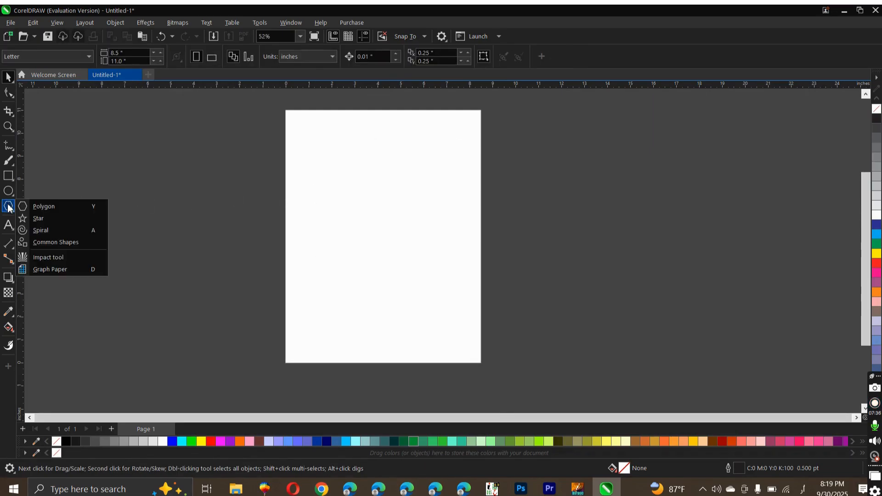
pyautogui.click(54, 223)
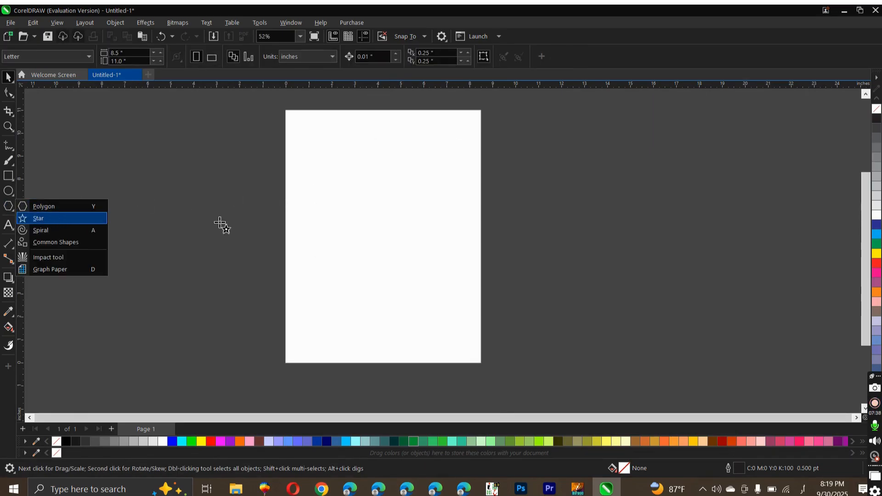
pyautogui.scroll(2, 327, 216)
pyautogui.moveTo(379, 160); pyautogui.dragTo(567, 398)
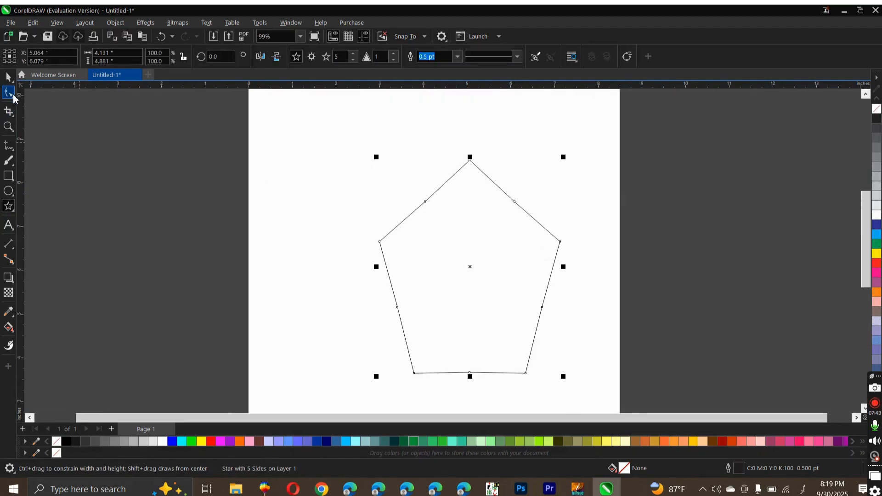
# - Reshape the new shape's side node inward to form a sharp five-pointed star with a sharpness of 57
pyautogui.click(8, 92)
pyautogui.moveTo(509, 208); pyautogui.dragTo(491, 245)
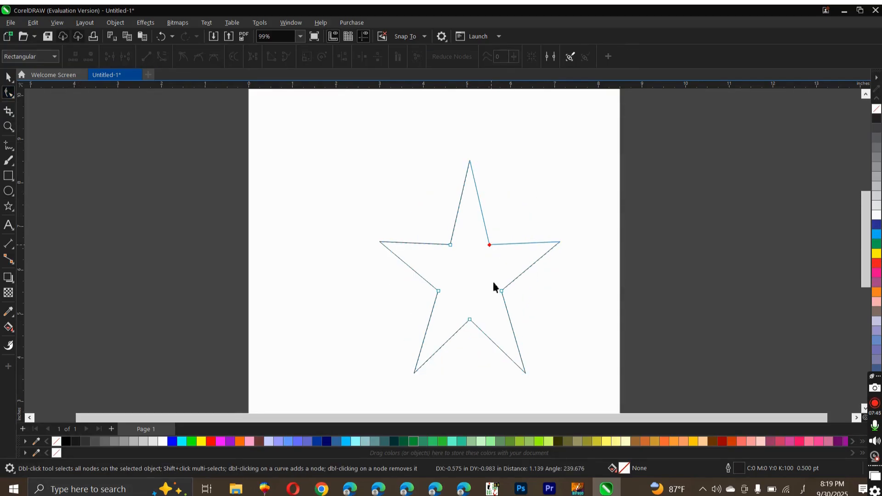
pyautogui.press('space')
# - Set the star's number of points to 10
pyautogui.click(352, 54)
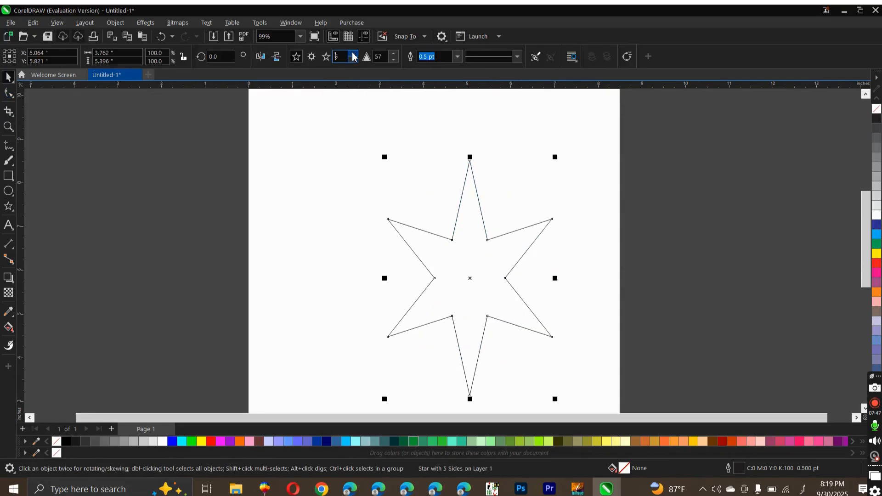
pyautogui.click(352, 54)
pyautogui.scroll(4, 464, 187)
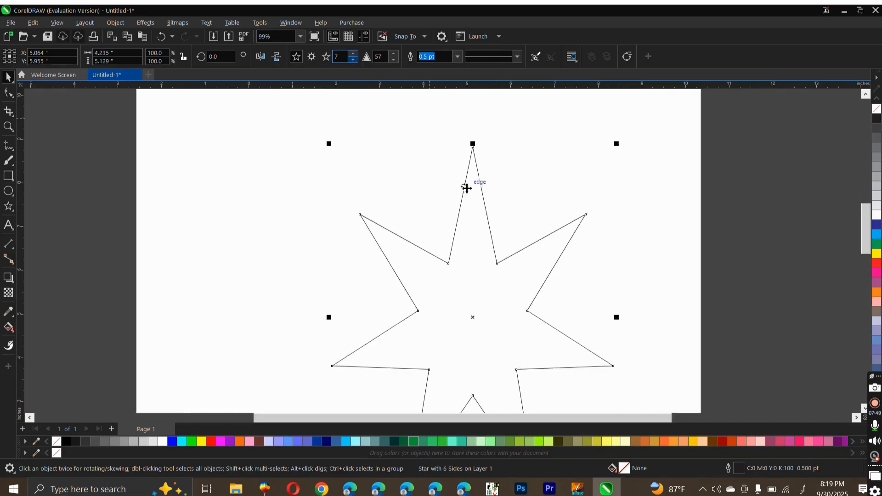
pyautogui.scroll(-2, 488, 211)
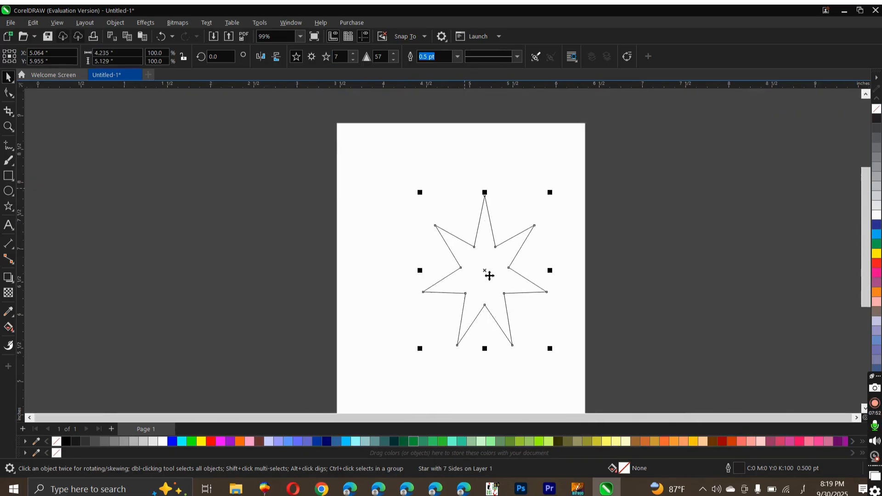
pyautogui.click(354, 54)
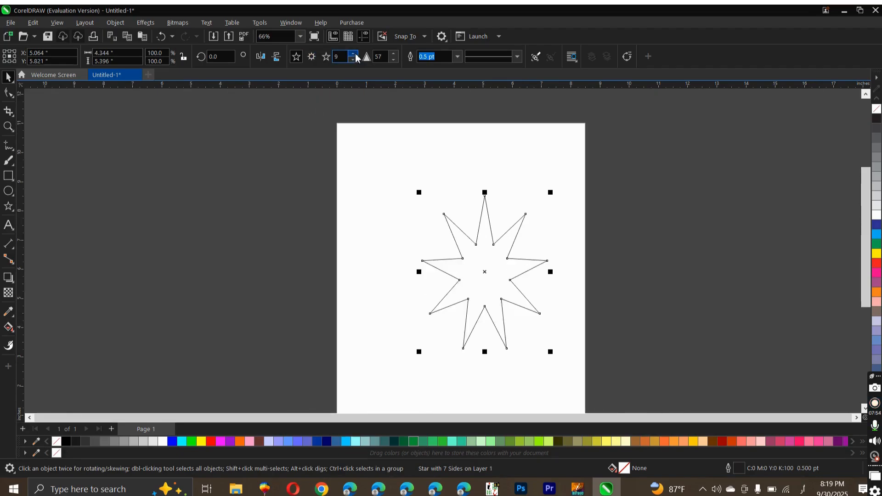
pyautogui.click(353, 54)
pyautogui.click(354, 54)
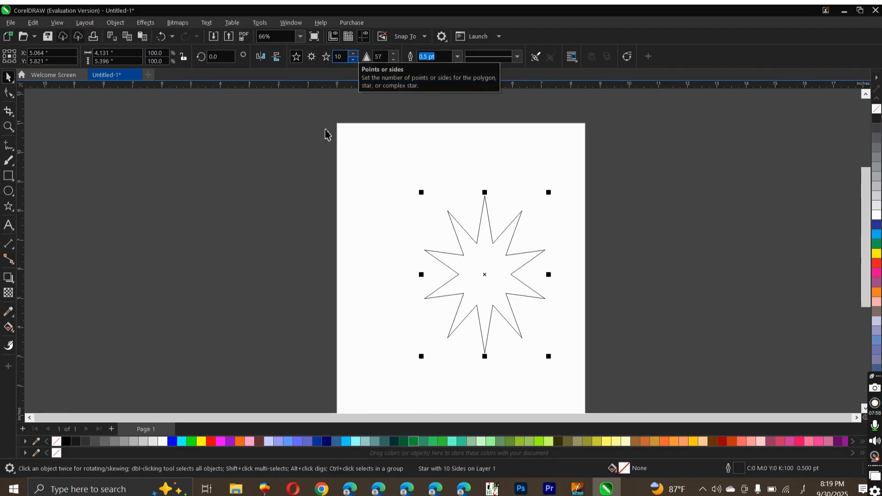
pyautogui.scroll(-1, 423, 206)
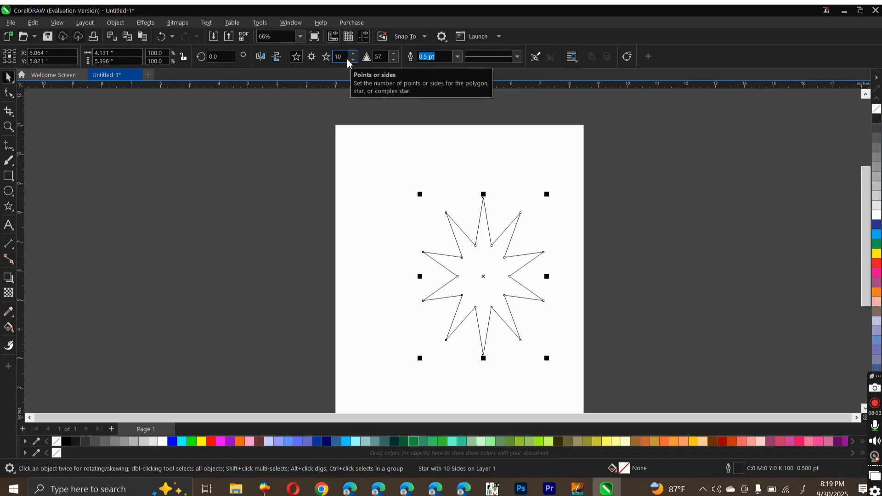
# - Place a copy of the ten-pointed star about 2 inches to the left, overlapping the original
pyautogui.scroll(-2, 387, 147)
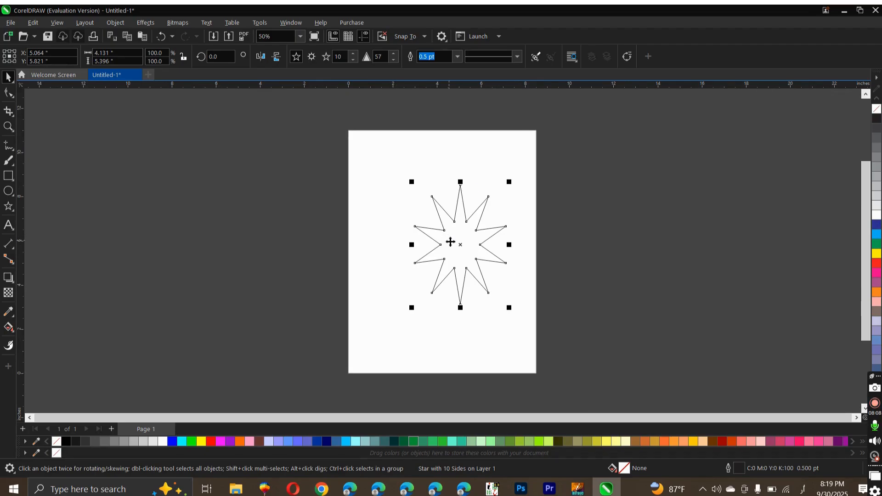
pyautogui.scroll(2, 453, 240)
pyautogui.moveTo(469, 260); pyautogui.dragTo(412, 260)
pyautogui.scroll(4, 412, 260)
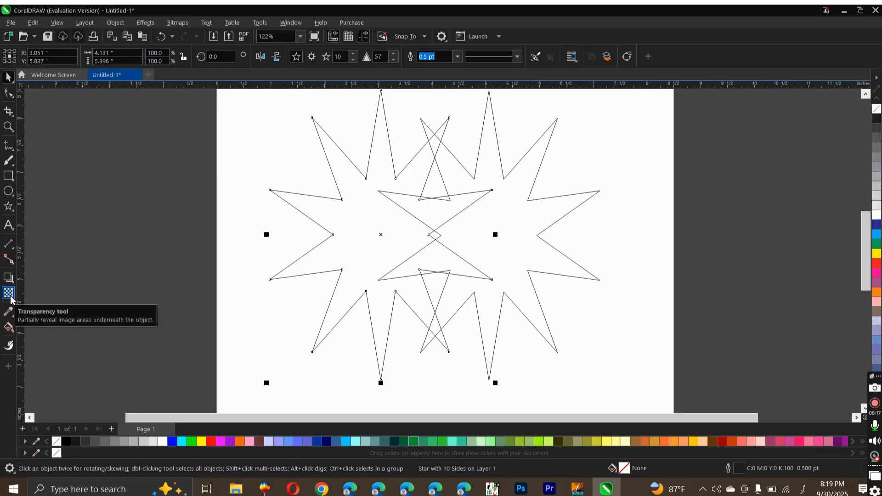
# - Try Smart Fill on the upper arrow-shaped overlap between the two stars and undo the fill
pyautogui.click(11, 328)
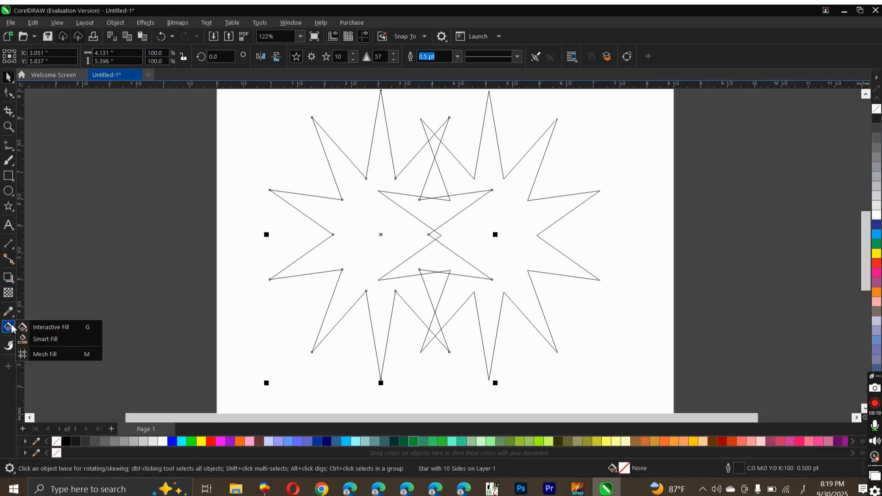
pyautogui.click(51, 340)
pyautogui.scroll(3, 298, 258)
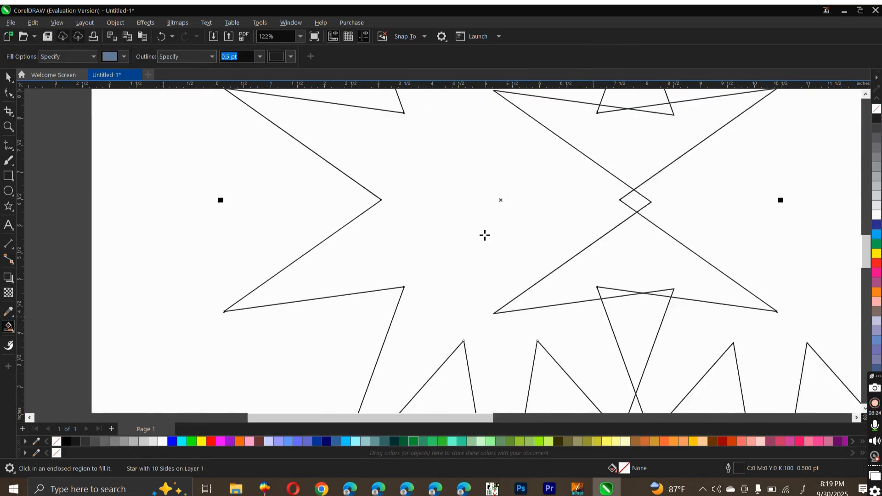
pyautogui.scroll(-4, 484, 235)
pyautogui.scroll(2, 464, 250)
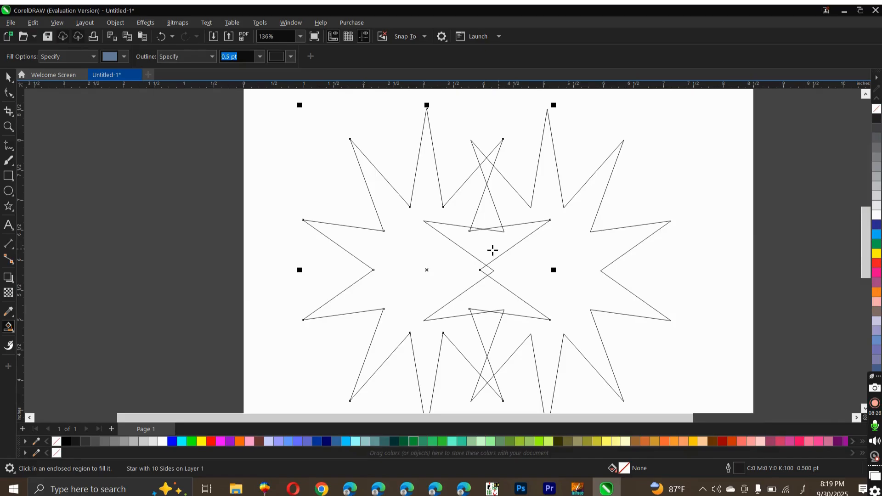
pyautogui.scroll(-2, 504, 241)
pyautogui.scroll(3, 504, 240)
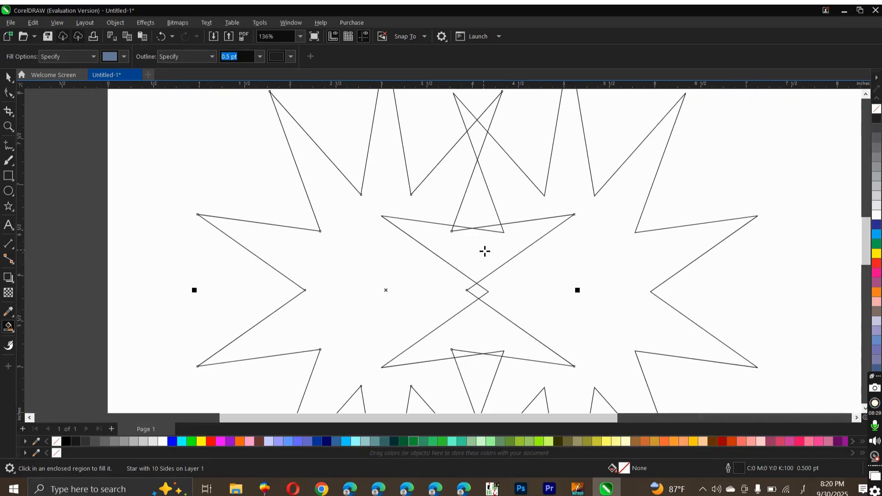
pyautogui.click(465, 246)
pyautogui.scroll(-2, 478, 250)
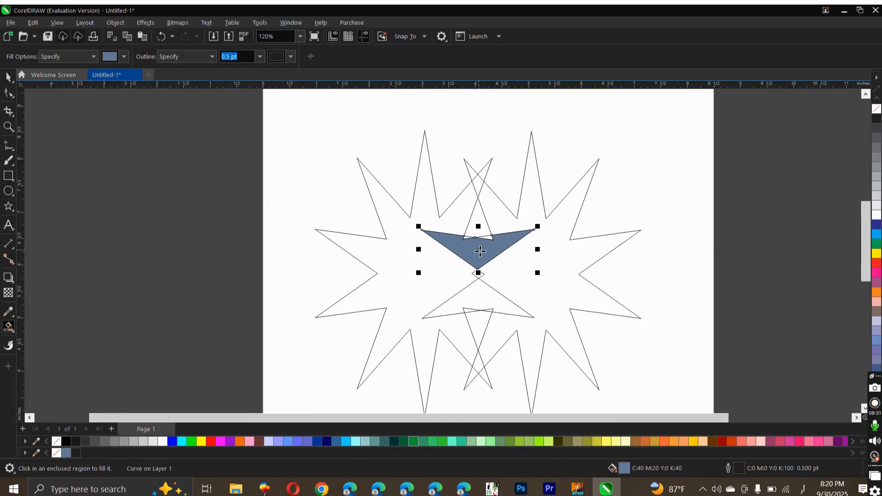
pyautogui.hotkey('ctrl', 'z')
# - Fill the lower arrow-shaped overlap of the two stars with blue-grey and a 0.5 pt outline using Smart Fill
pyautogui.scroll(2, 491, 331)
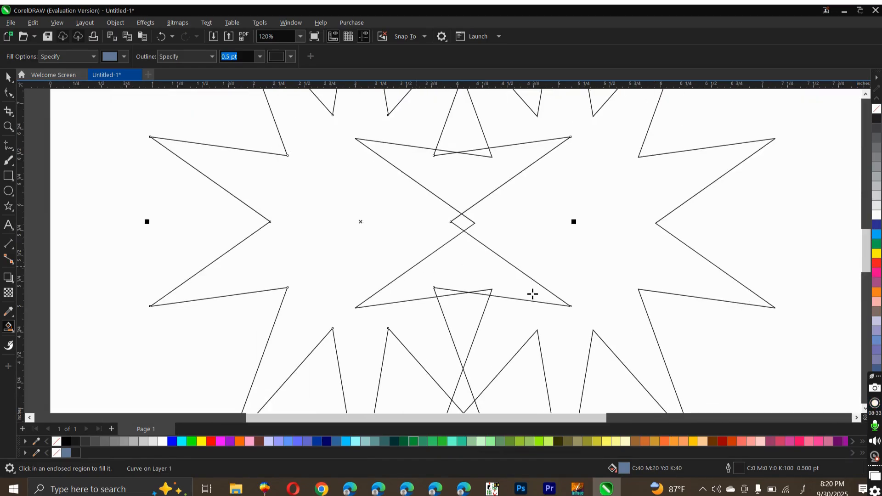
pyautogui.press('space')
pyautogui.click(8, 326)
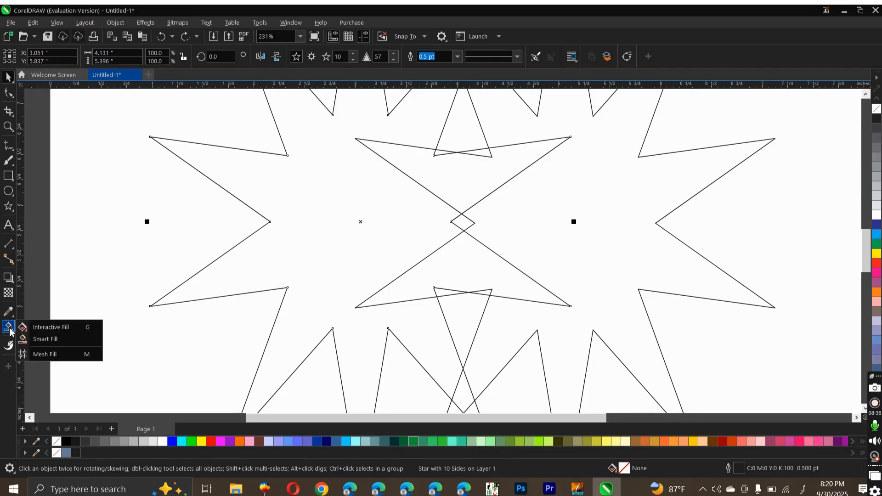
pyautogui.click(48, 340)
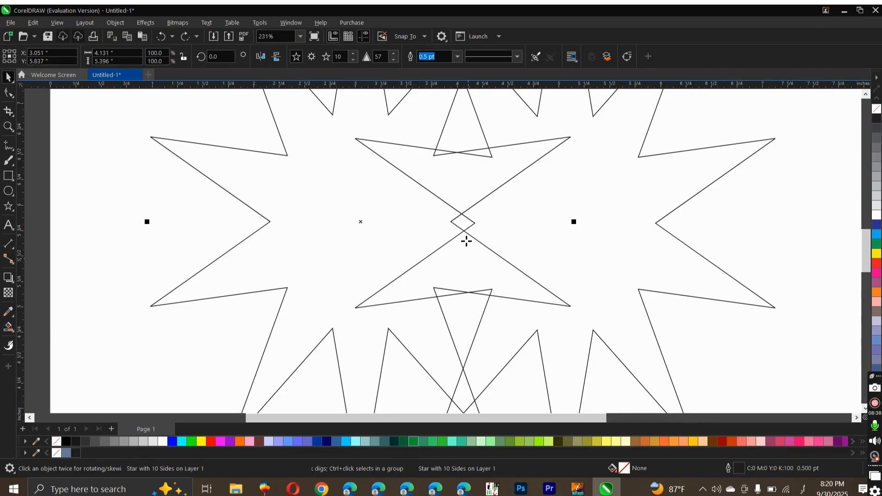
pyautogui.click(480, 267)
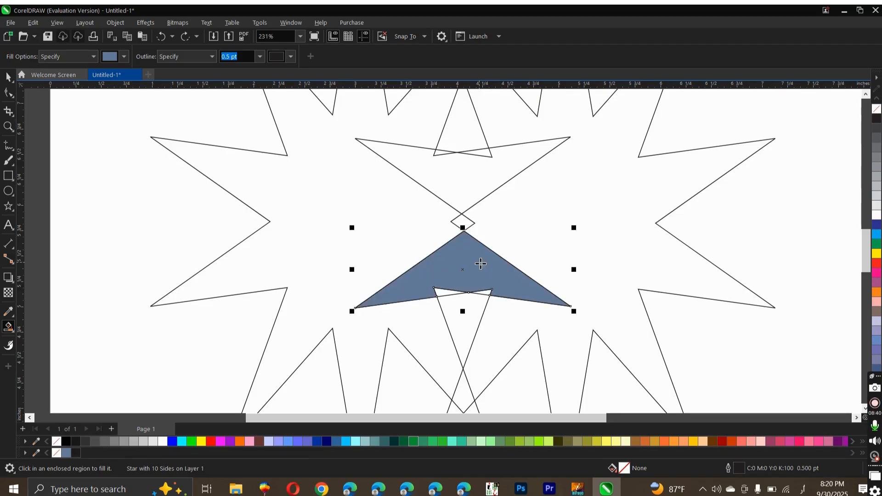
pyautogui.scroll(-2, 479, 263)
pyautogui.scroll(-1, 475, 261)
pyautogui.scroll(4, 473, 260)
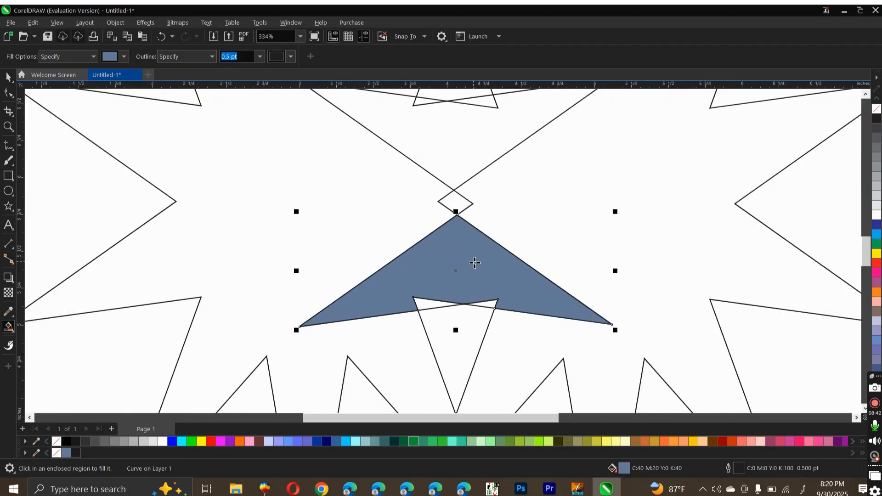
pyautogui.scroll(-2, 470, 260)
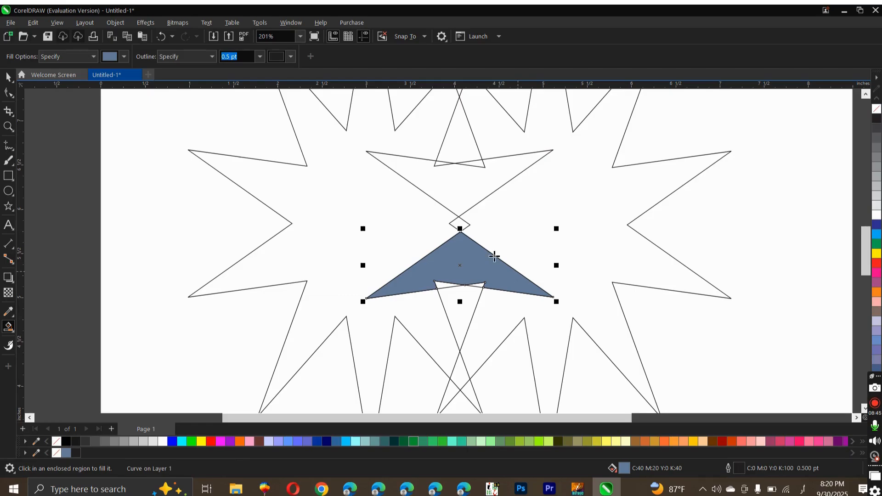
# - Pull blue-grey arrow-shaped pieces out of the stars to the page's left edge and undo the moves
pyautogui.click(11, 75)
pyautogui.moveTo(460, 265); pyautogui.dragTo(118, 211)
pyautogui.scroll(-3, 118, 211)
pyautogui.scroll(2, 118, 211)
pyautogui.moveTo(407, 269); pyautogui.dragTo(183, 299)
pyautogui.scroll(-2, 325, 199)
pyautogui.moveTo(325, 198)
pyautogui.mouseDown()
pyautogui.moveTo(362, 246)
pyautogui.moveTo(323, 197)
pyautogui.mouseUp()
pyautogui.scroll(-3, 323, 198)
pyautogui.hotkey('ctrl', 'z')
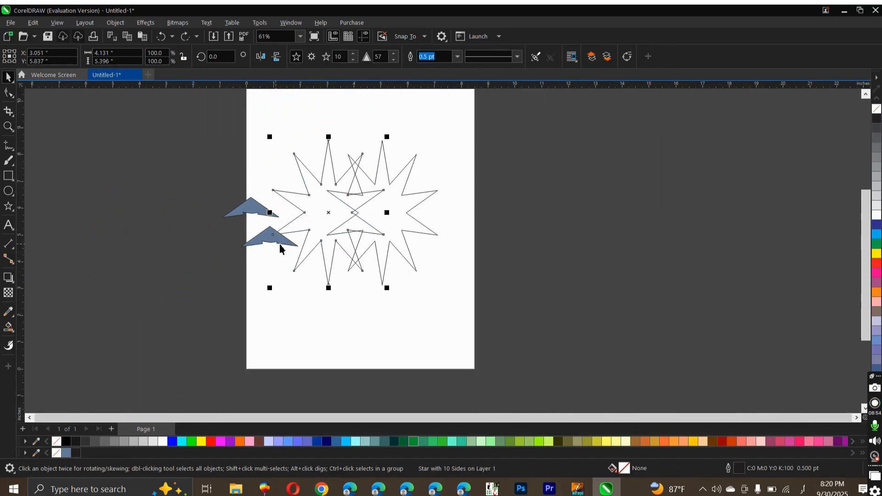
pyautogui.hotkey('ctrl', 'z')
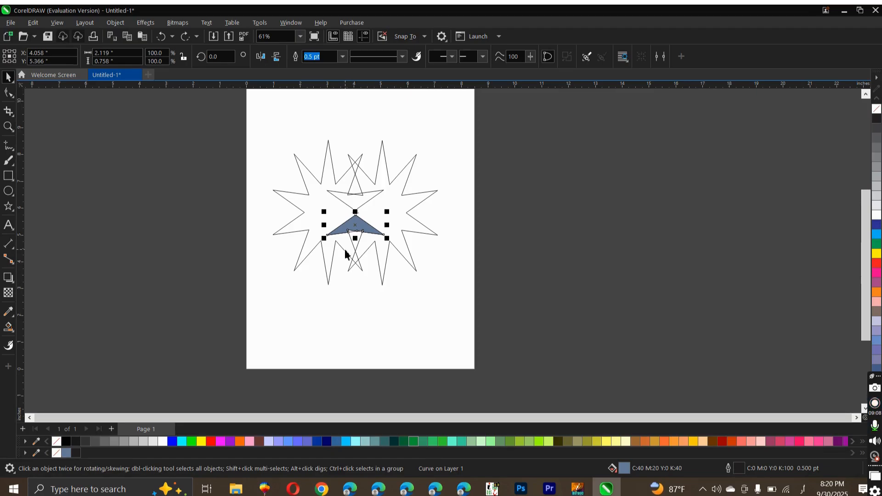
pyautogui.scroll(-1, 346, 252)
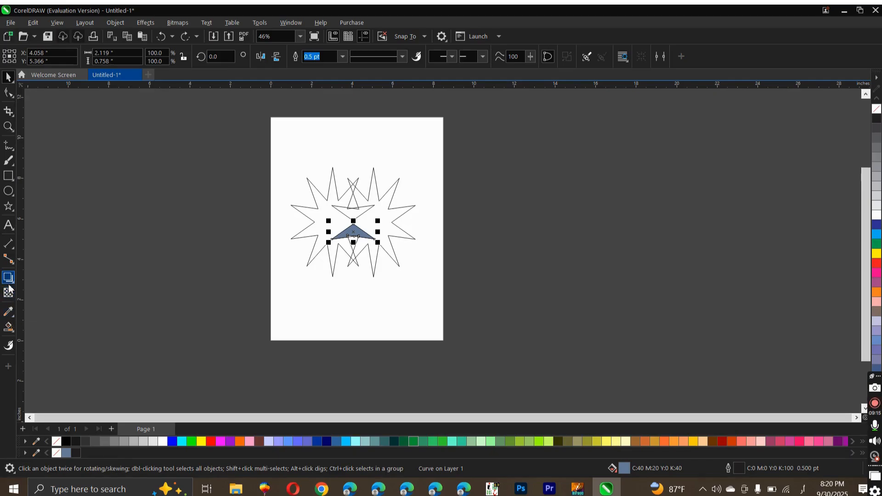
pyautogui.click(7, 316)
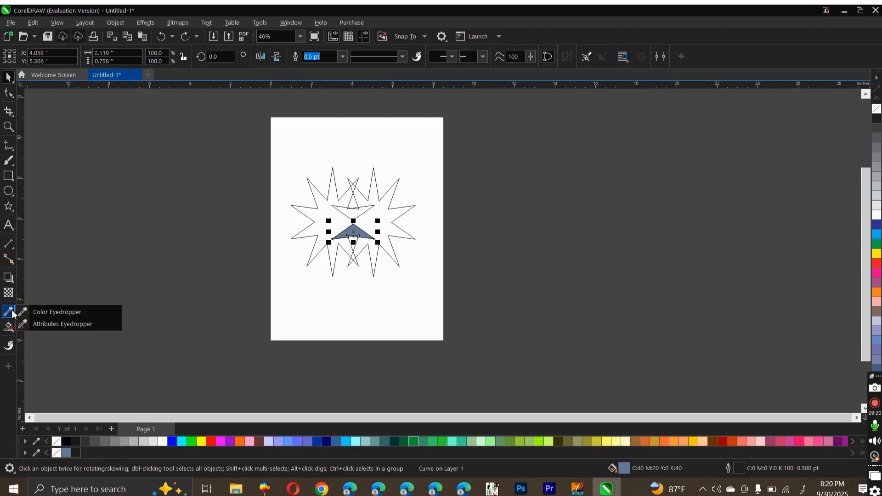
pyautogui.click(43, 323)
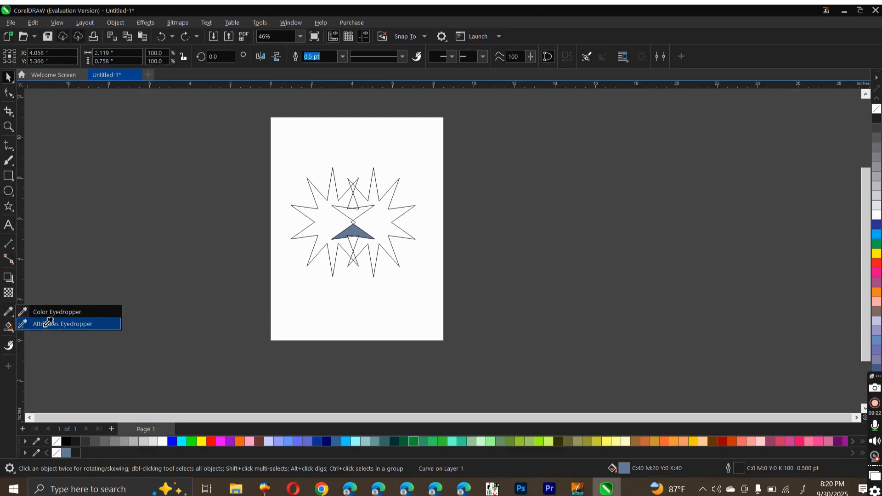
pyautogui.click(8, 315)
# - Apply a nearly horizontal linear fountain fill from blue-grey to white across the arrow-shaped overlap with Interactive Fill
pyautogui.click(7, 327)
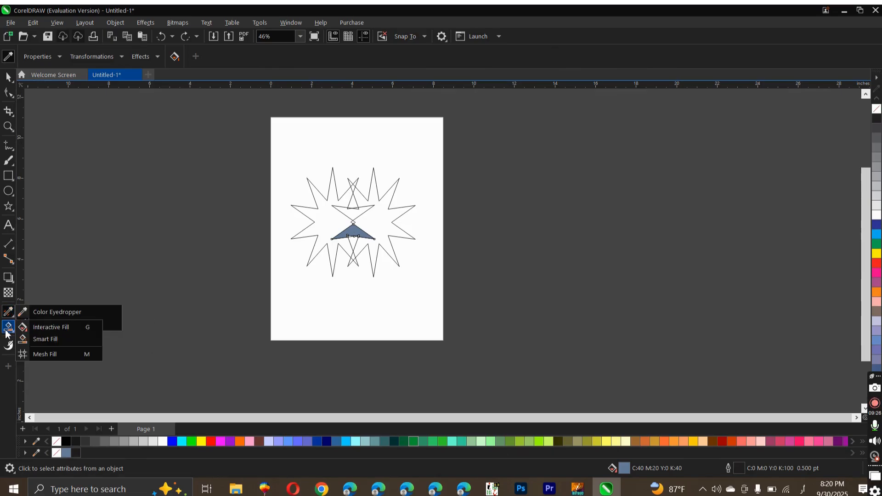
pyautogui.click(44, 329)
pyautogui.scroll(3, 365, 248)
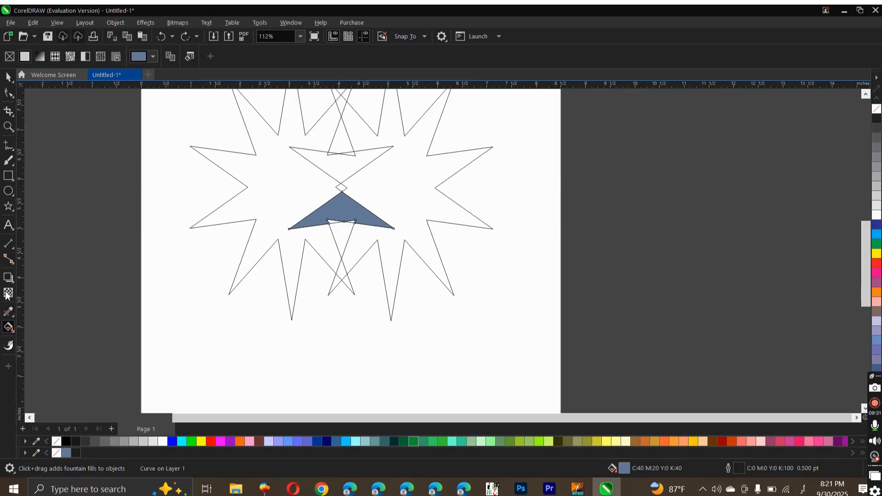
pyautogui.click(9, 327)
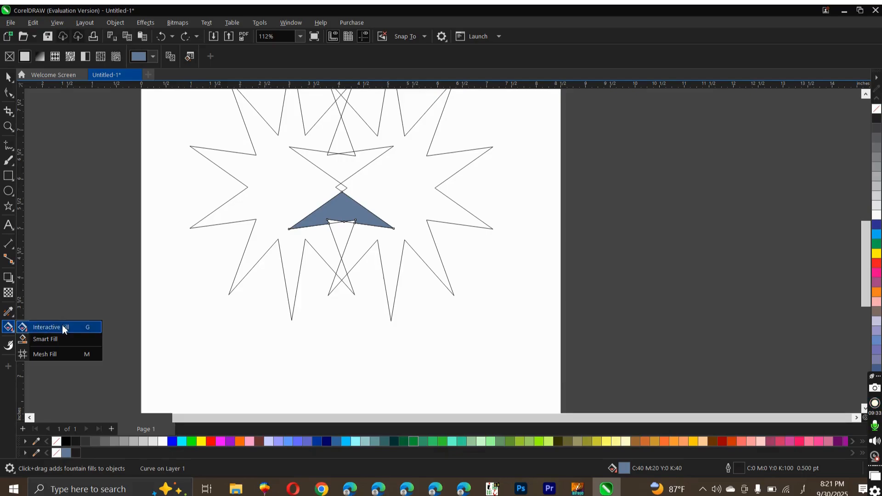
pyautogui.click(61, 326)
pyautogui.scroll(1, 136, 305)
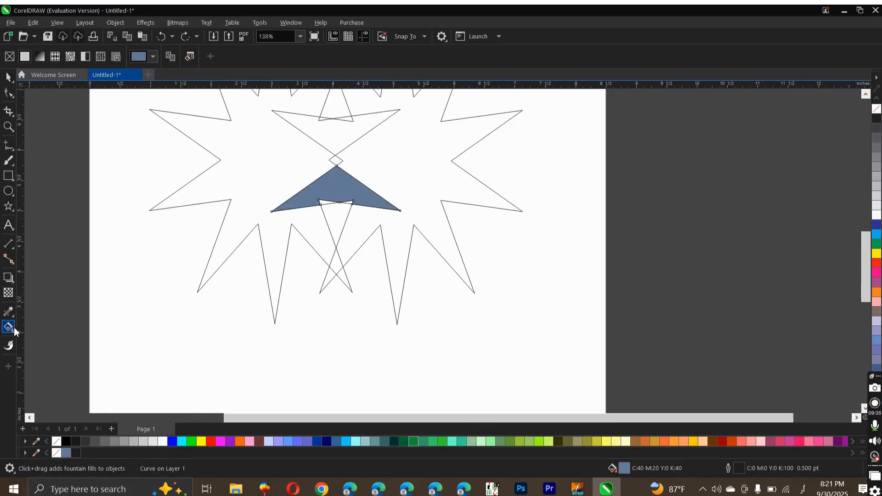
pyautogui.scroll(3, 334, 191)
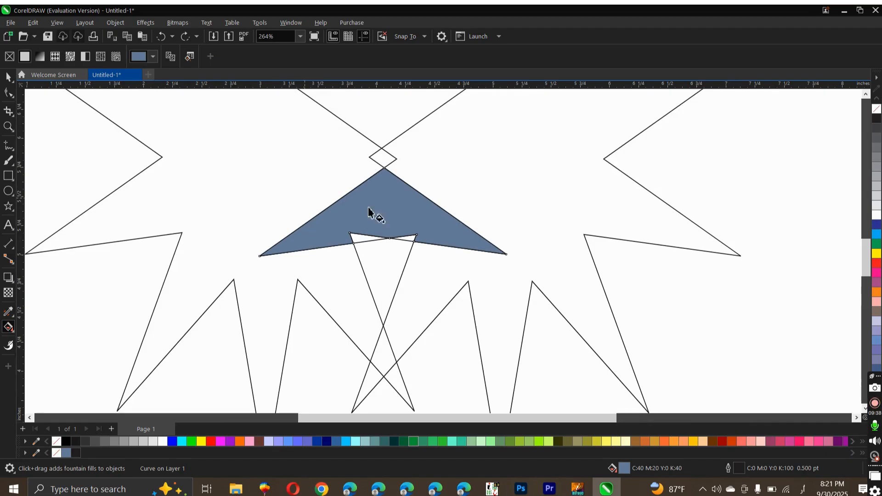
pyautogui.scroll(2, 379, 198)
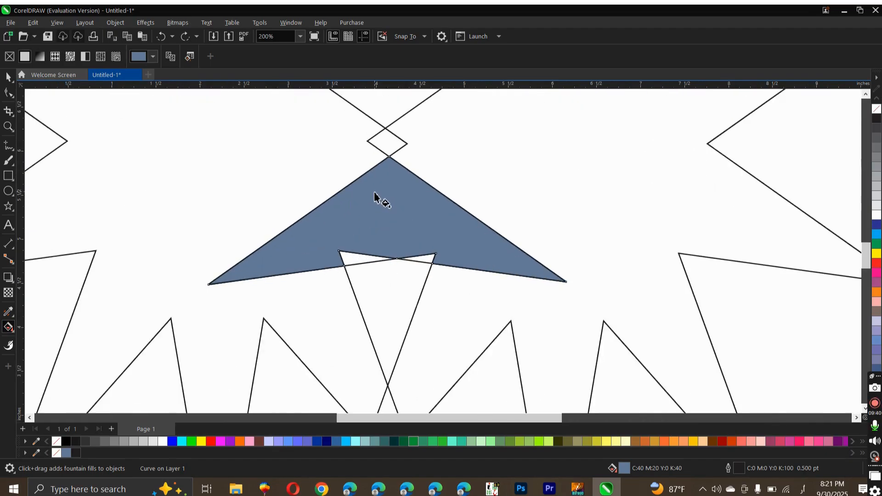
pyautogui.scroll(-1, 327, 226)
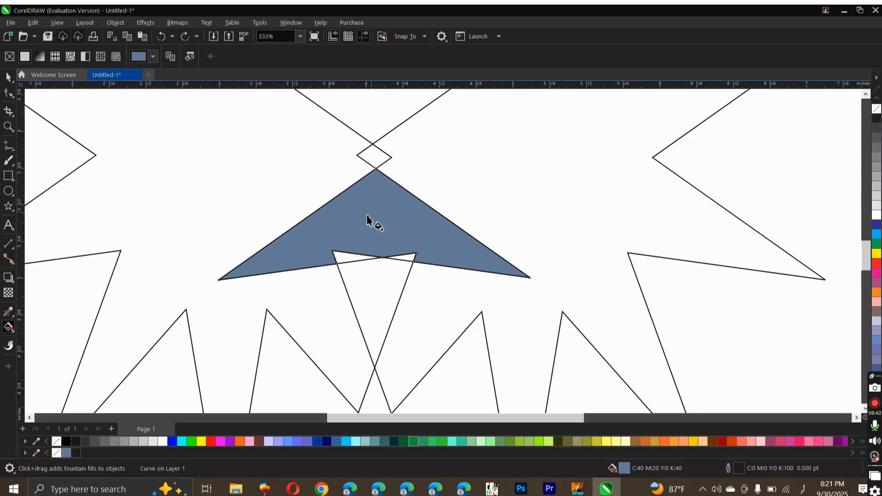
pyautogui.moveTo(263, 213); pyautogui.dragTo(521, 224)
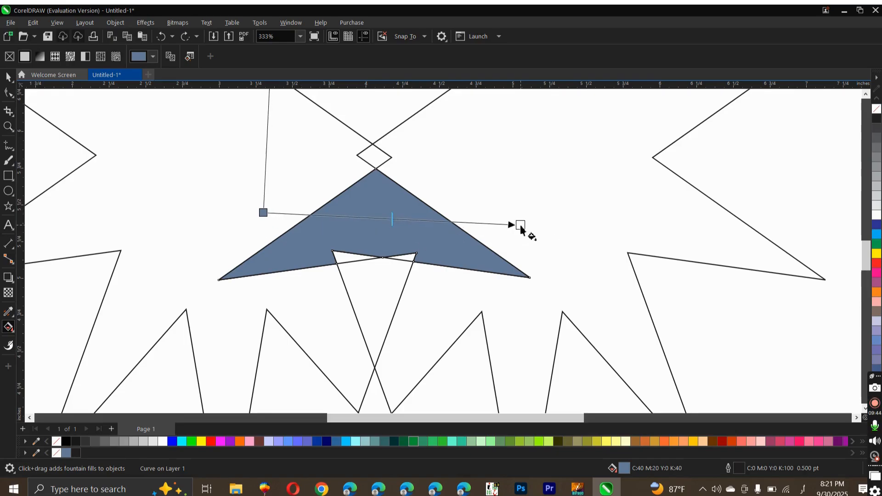
pyautogui.moveTo(263, 213); pyautogui.dragTo(244, 223)
# - Set the fountain fill's start colour to red and its end colour to yellow
pyautogui.click(216, 236)
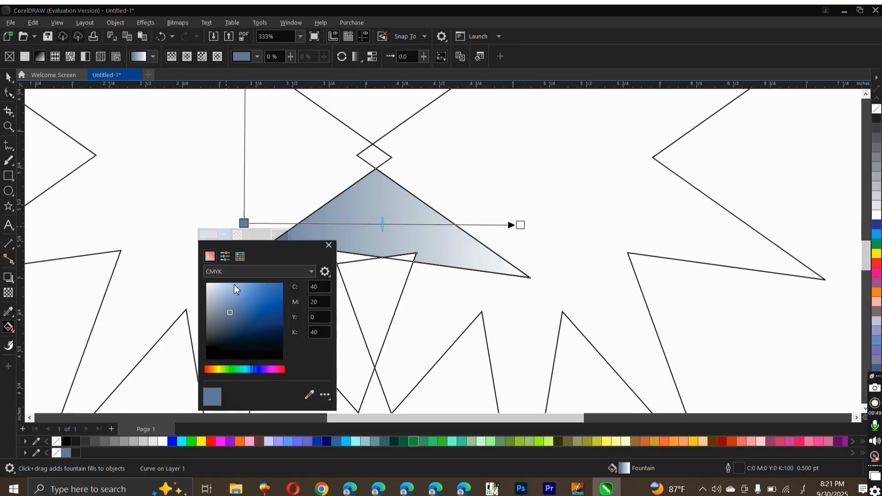
pyautogui.click(272, 295)
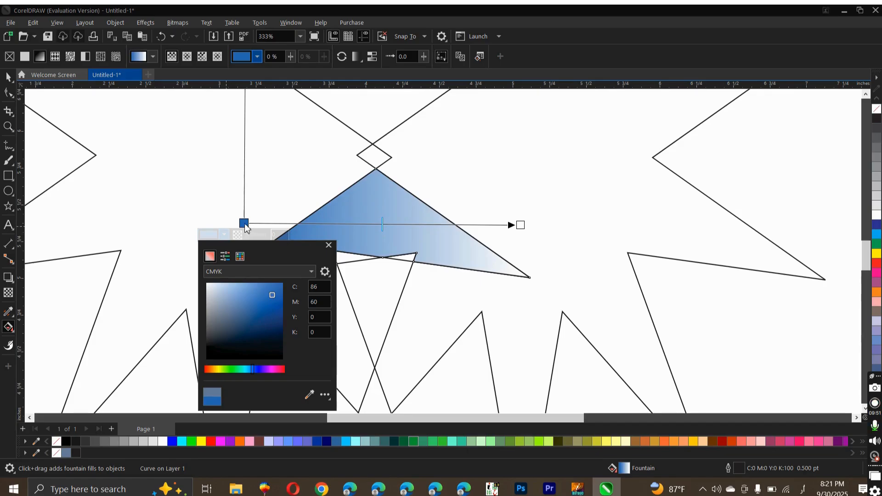
pyautogui.click(244, 224)
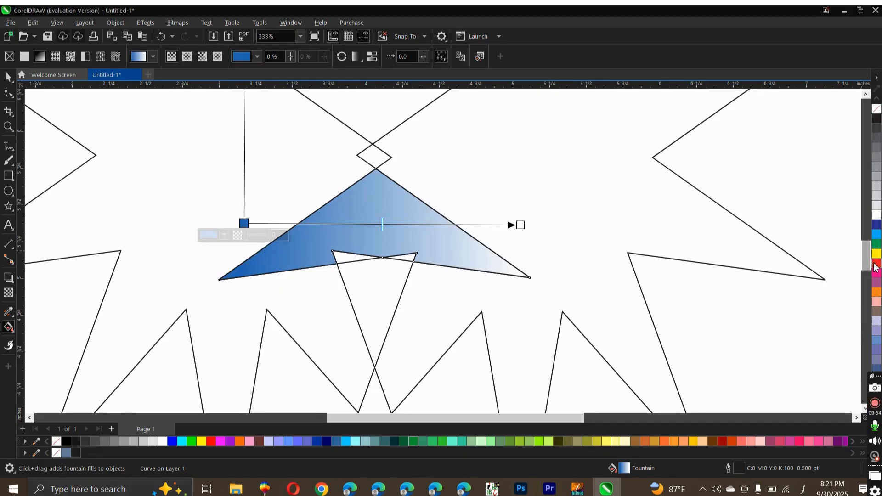
pyautogui.click(876, 265)
pyautogui.click(520, 225)
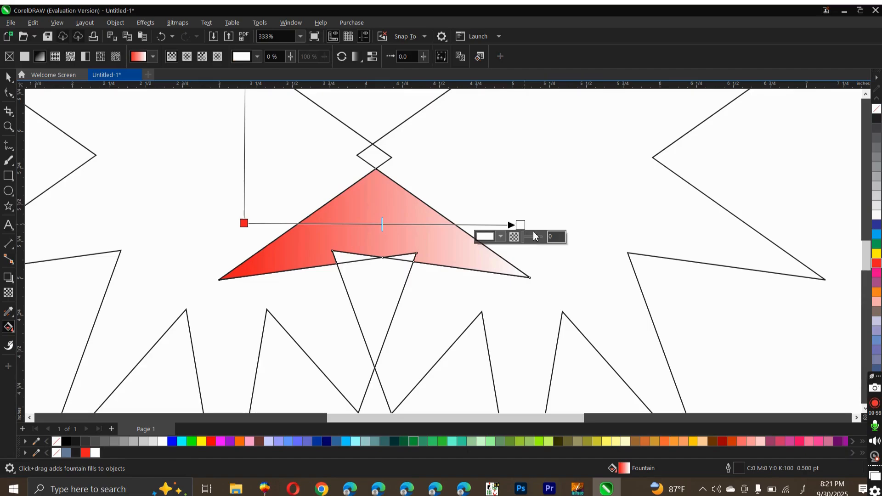
pyautogui.click(876, 253)
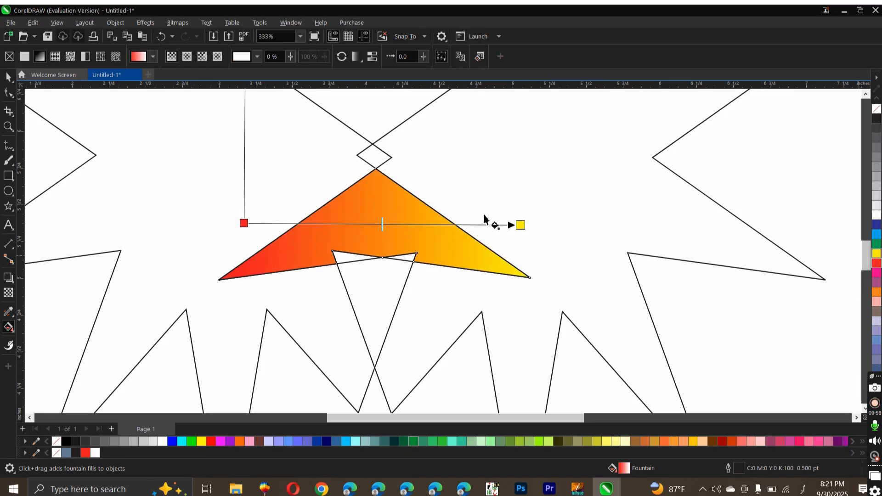
# - Add a middle colour node at 49% on the fountain fill and colour it light blue
pyautogui.doubleClick(384, 225)
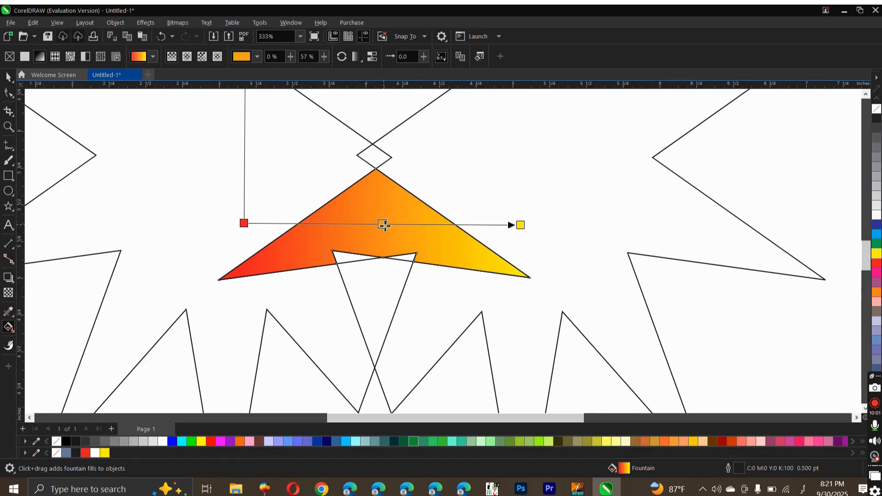
pyautogui.moveTo(385, 226); pyautogui.dragTo(381, 225)
pyautogui.scroll(1, 381, 225)
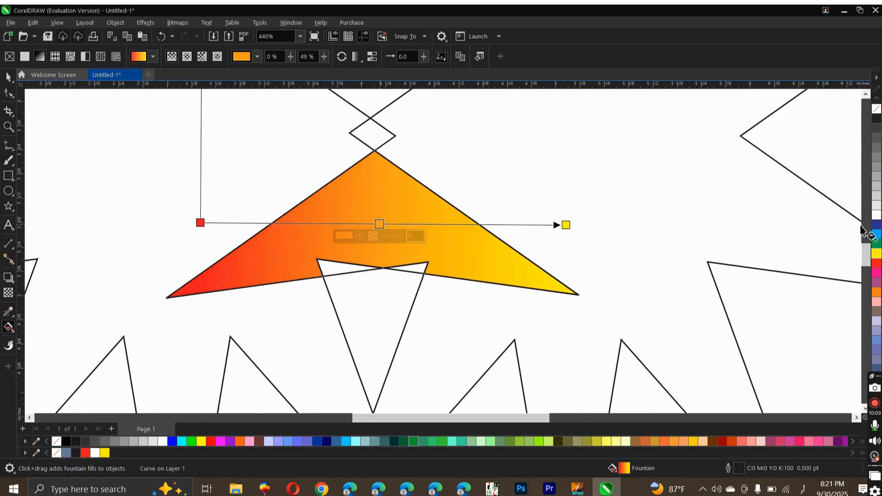
pyautogui.moveTo(876, 236); pyautogui.dragTo(400, 223)
pyautogui.scroll(-2, 391, 222)
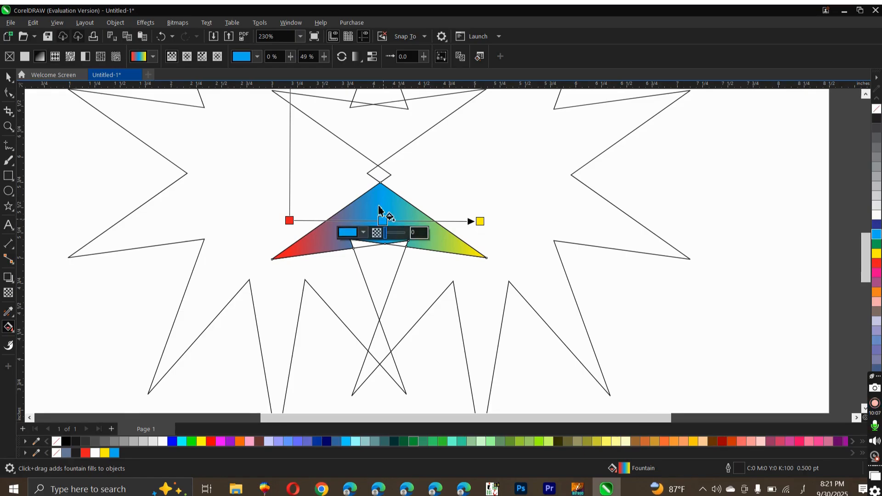
# - Switch to the Pick tool and show the rotate and skew handles of the gradient-filled shape
pyautogui.scroll(1, 367, 189)
pyautogui.scroll(2, 385, 220)
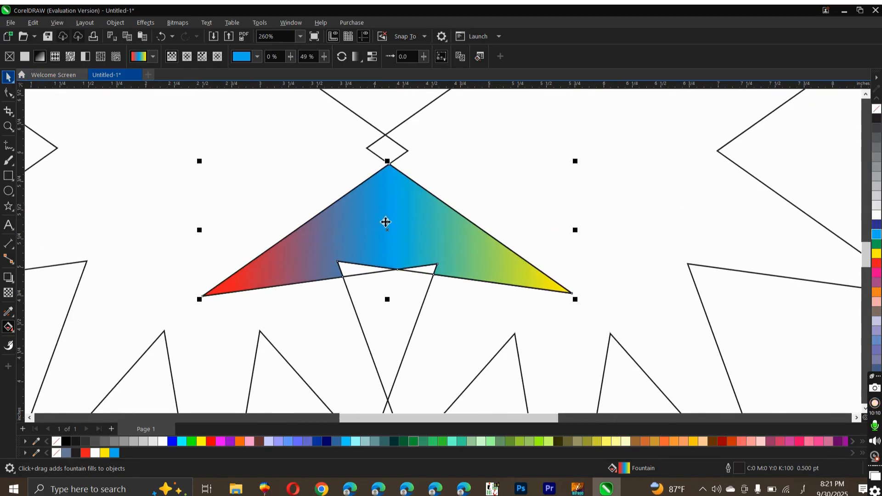
pyautogui.scroll(-1, 439, 232)
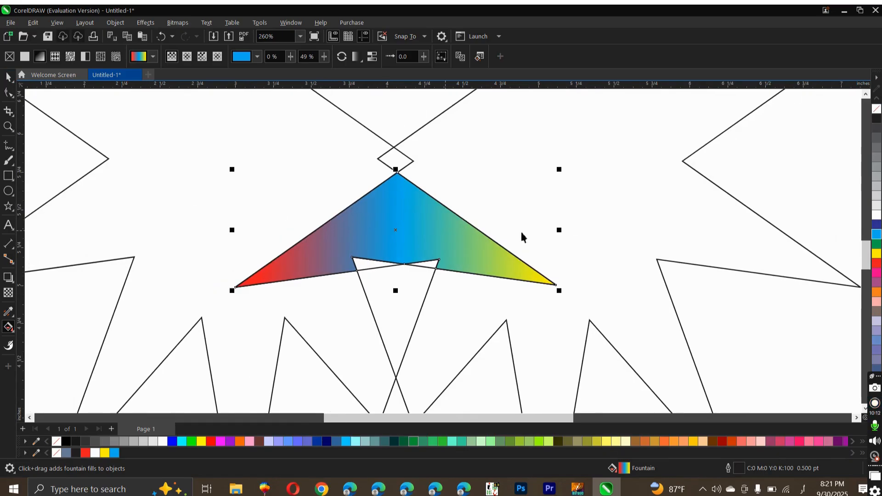
pyautogui.press('space')
pyautogui.click(390, 231)
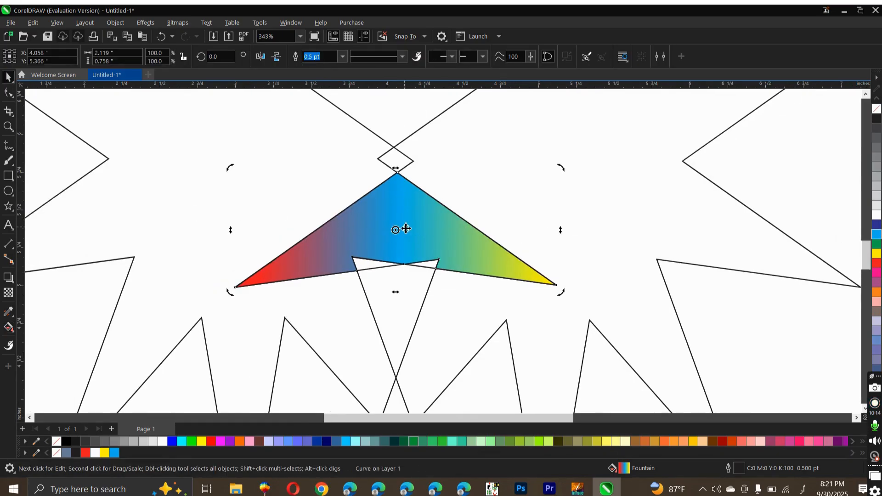
# - Change the arrow-shaped overlap's fountain fill to elliptical and adjust the height of its ellipse
pyautogui.press('space')
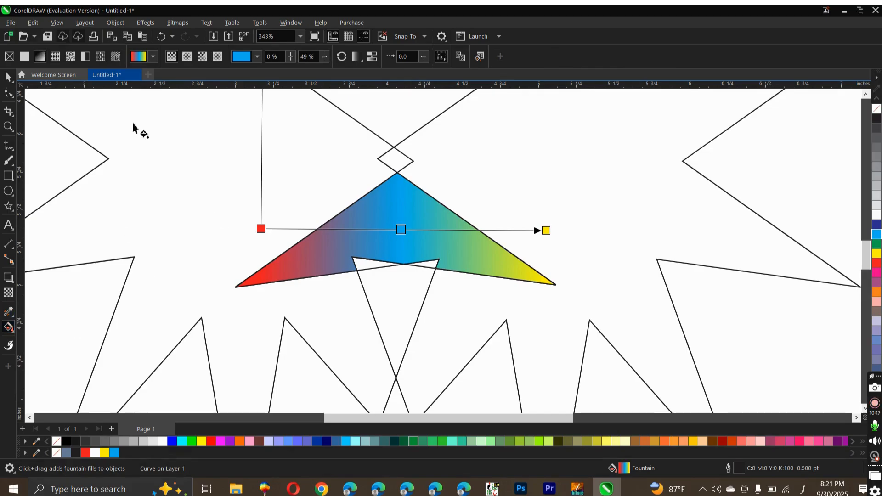
pyautogui.click(189, 56)
pyautogui.moveTo(408, 177); pyautogui.dragTo(409, 148)
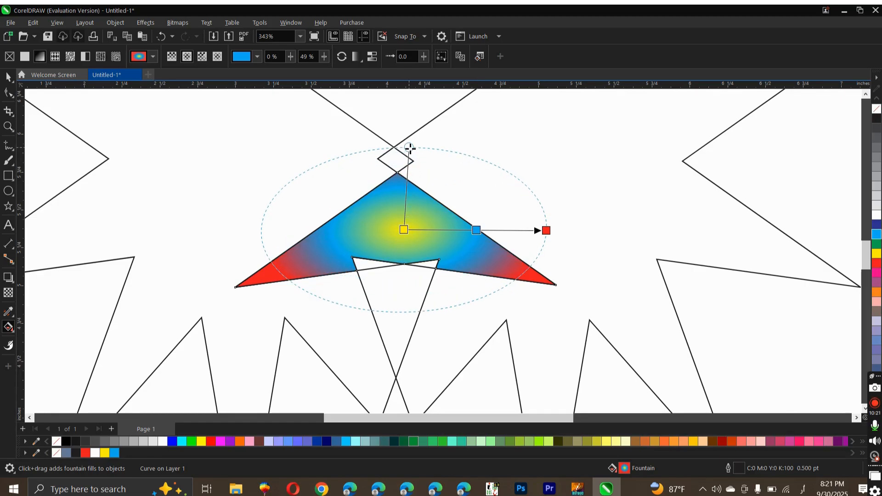
# - Change the arrow-shaped overlap's fountain fill to conical
pyautogui.click(202, 56)
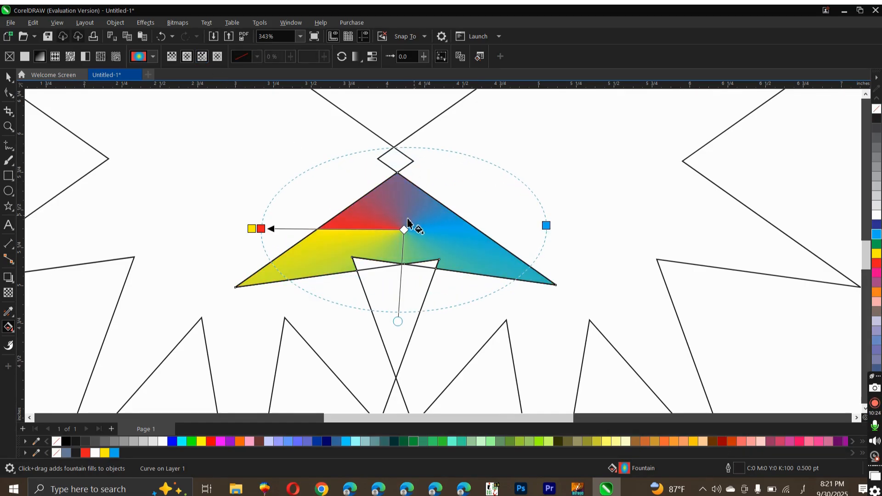
pyautogui.scroll(-2, 413, 230)
pyautogui.scroll(1, 453, 241)
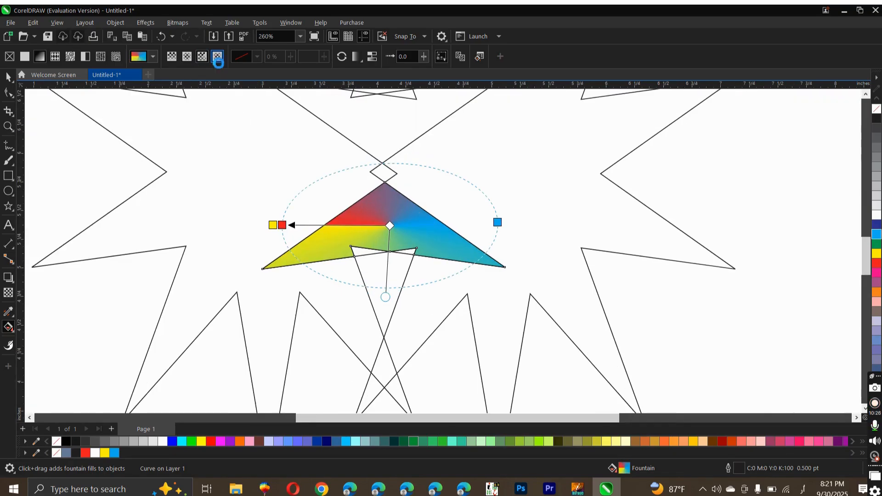
# - Change the arrow-shaped overlap's fountain fill to rectangular
pyautogui.click(218, 57)
pyautogui.scroll(1, 436, 253)
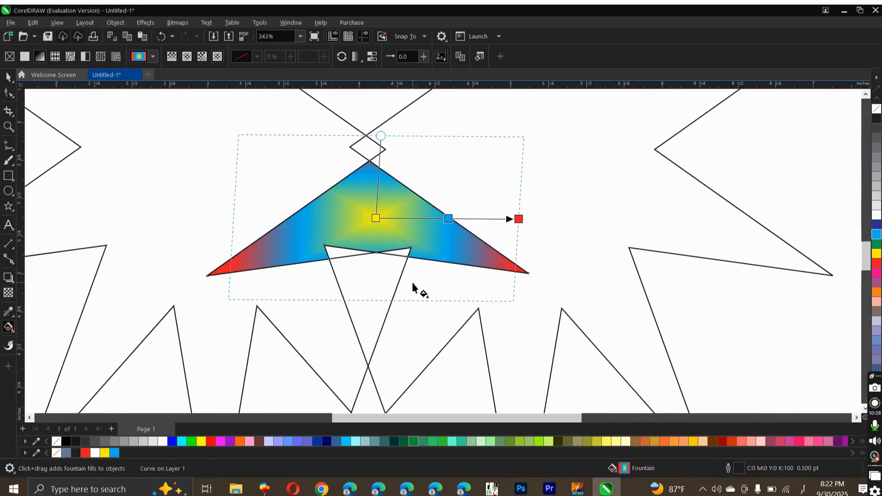
pyautogui.scroll(-1, 390, 244)
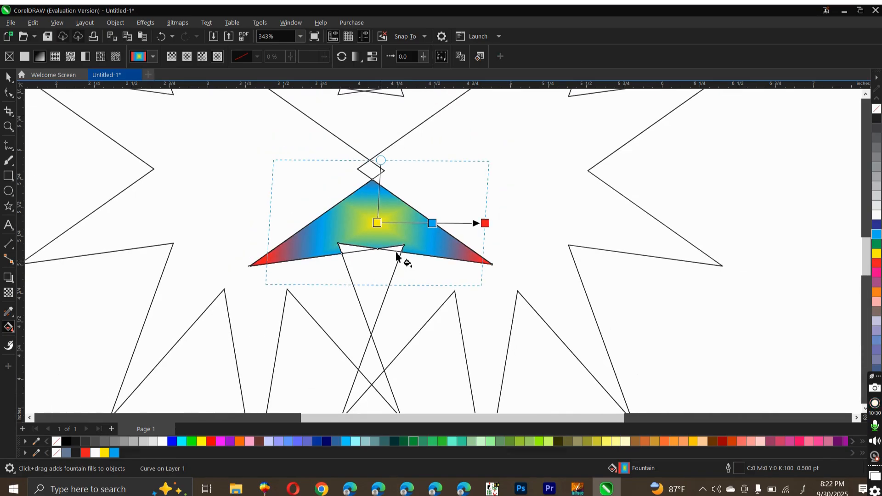
pyautogui.scroll(1, 395, 250)
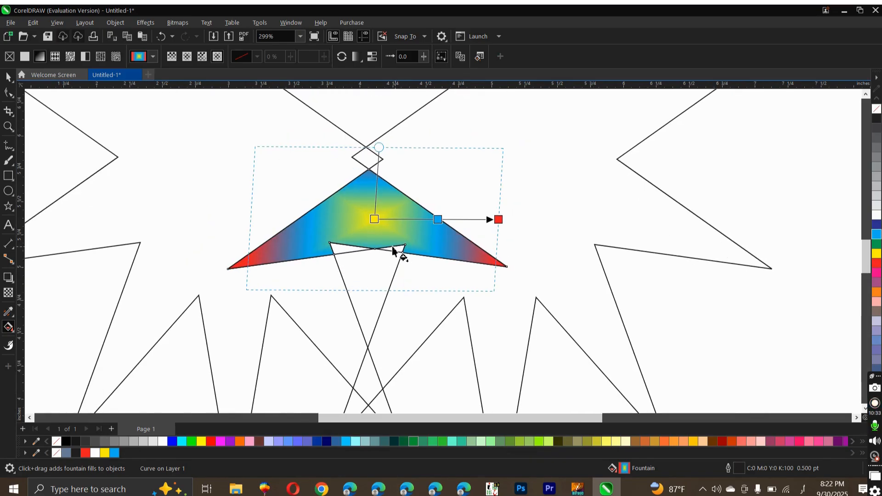
# - Replace the fountain fill with the blue texture fill from the Samples library and look through the list of texture libraries
pyautogui.click(100, 57)
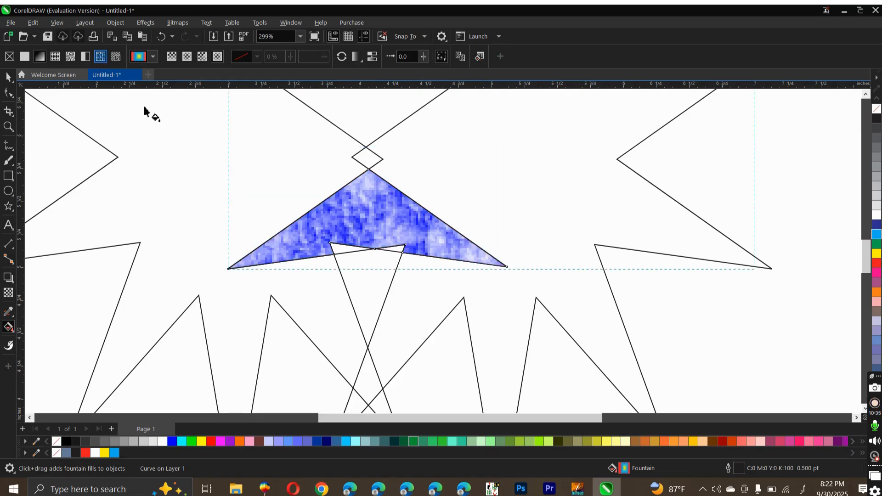
pyautogui.scroll(-2, 365, 213)
pyautogui.scroll(3, 367, 214)
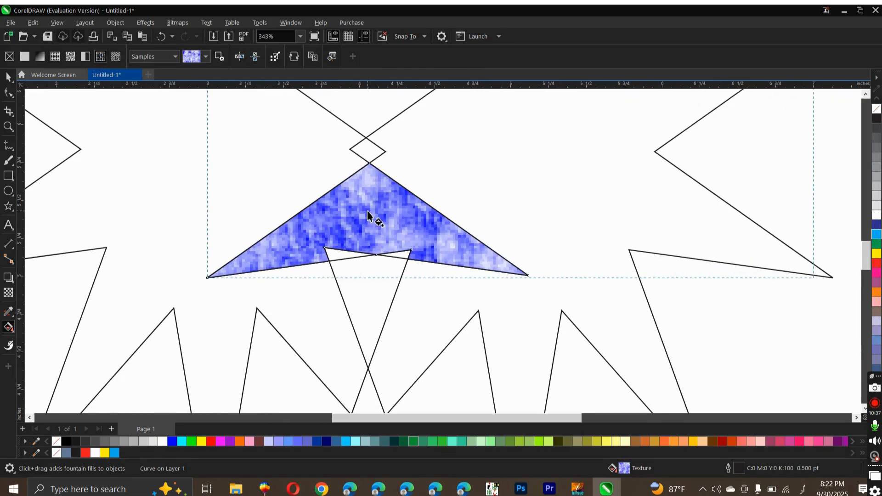
pyautogui.scroll(-2, 368, 214)
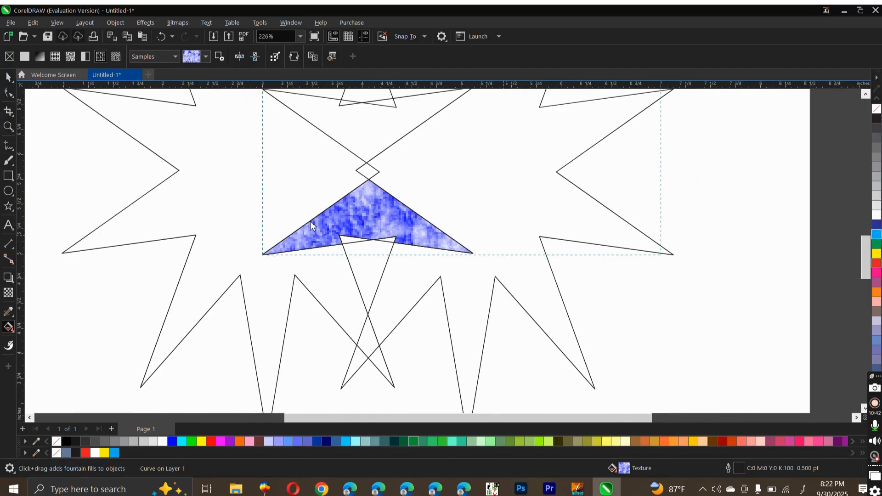
pyautogui.scroll(-1, 361, 226)
pyautogui.scroll(2, 360, 225)
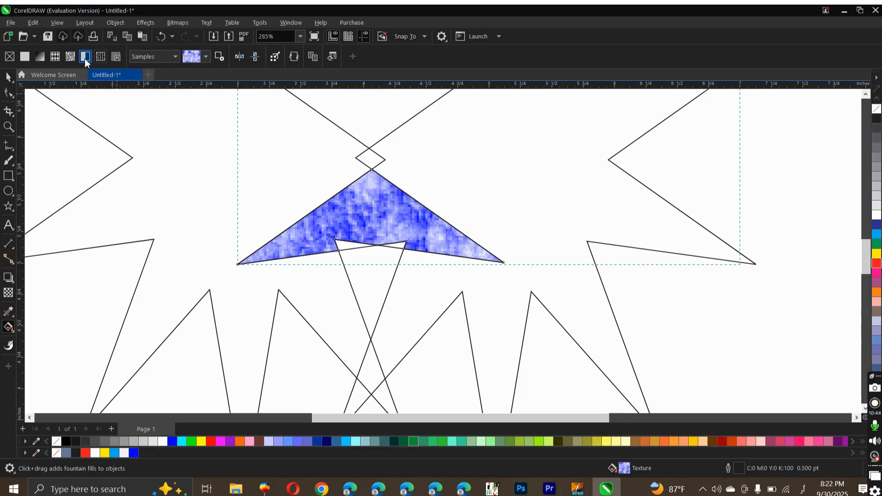
pyautogui.click(142, 57)
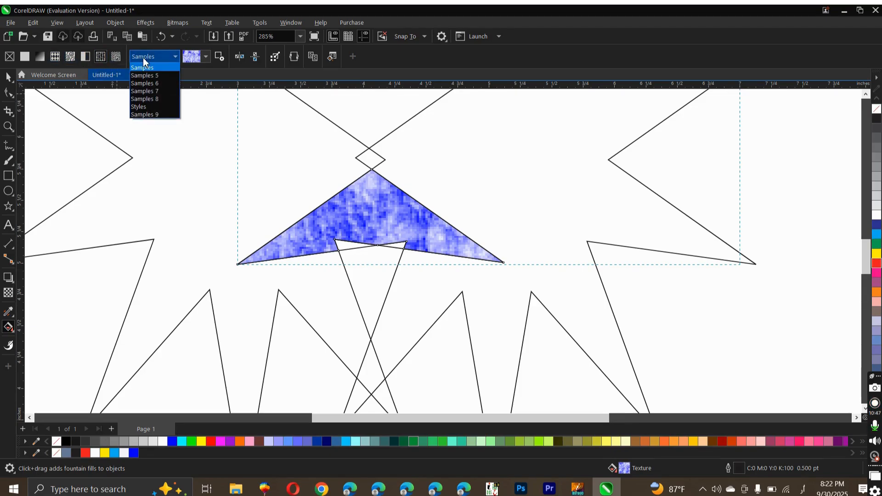
pyautogui.click(140, 57)
# - Try a vector pattern fill on the arrow-shaped overlap and return to the blue texture fill
pyautogui.click(55, 57)
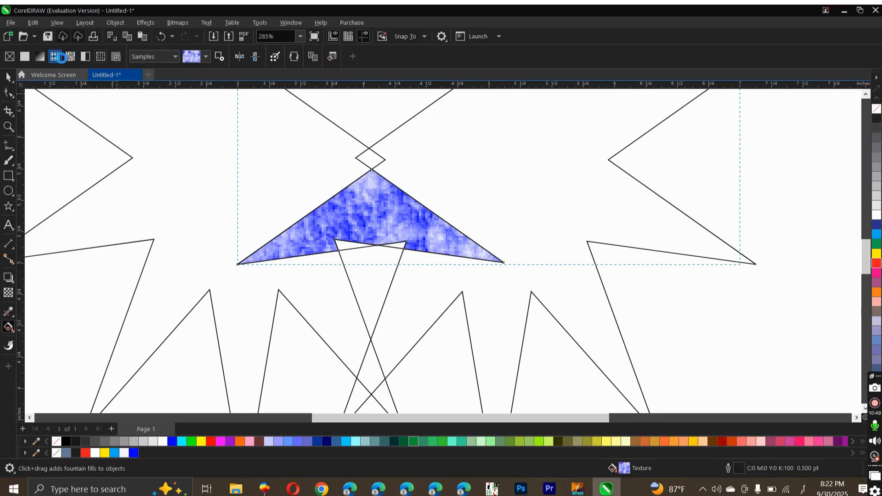
pyautogui.click(101, 56)
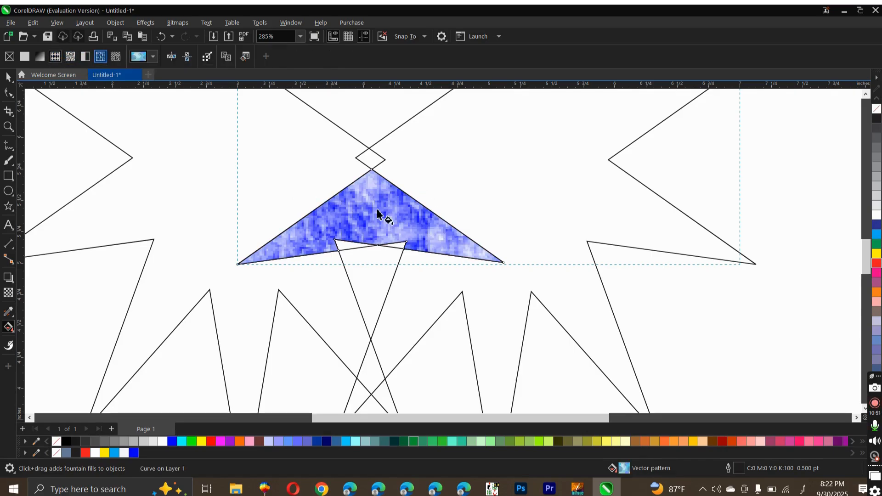
pyautogui.scroll(3, 380, 212)
# - Apply the Archimedes PostScript fill to the arrow-shaped overlap
pyautogui.click(117, 57)
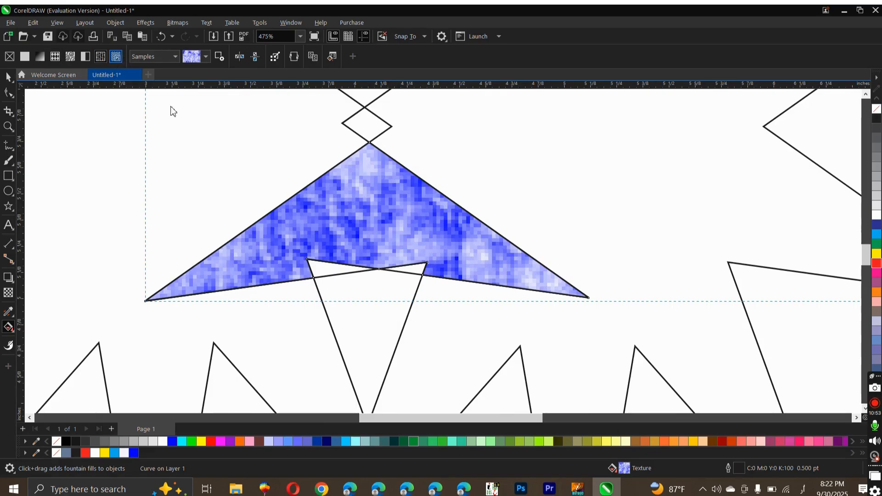
pyautogui.scroll(-1, 384, 211)
pyautogui.scroll(-1, 384, 210)
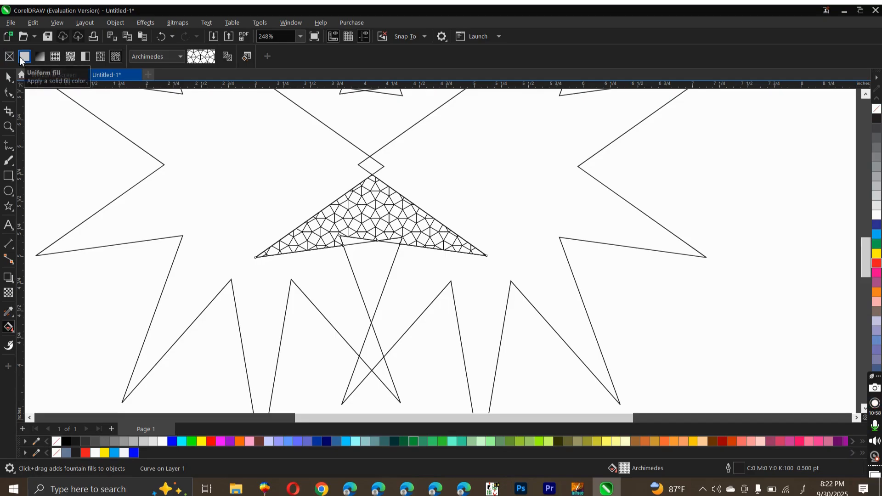
# - Examine the Archimedes pattern inside the overlap at several zoom levels
pyautogui.scroll(-1, 354, 197)
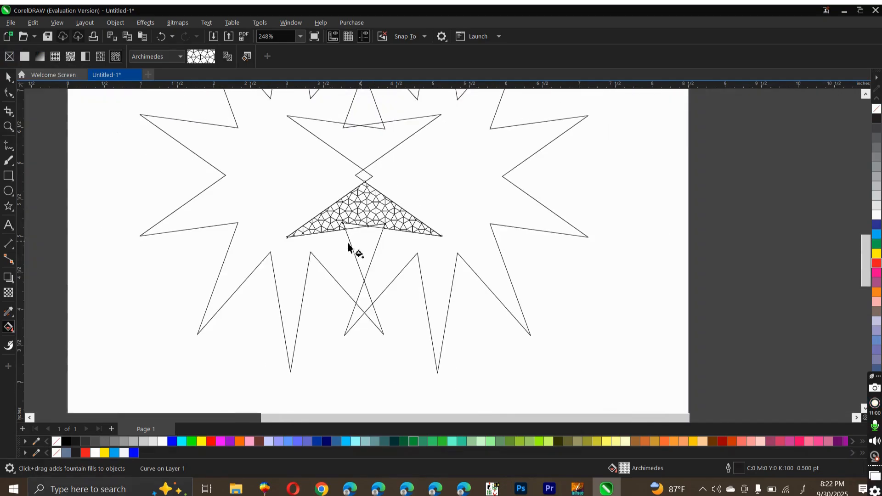
pyautogui.scroll(1, 355, 246)
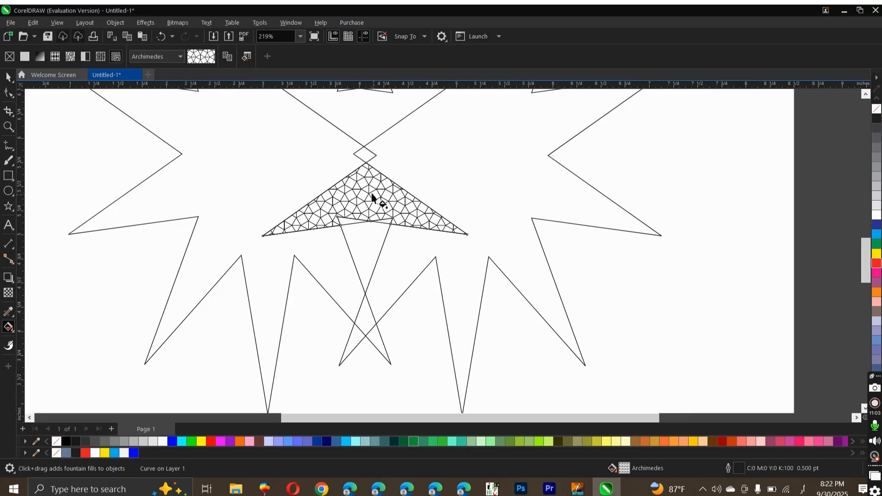
pyautogui.scroll(-1, 349, 195)
pyautogui.scroll(1, 349, 197)
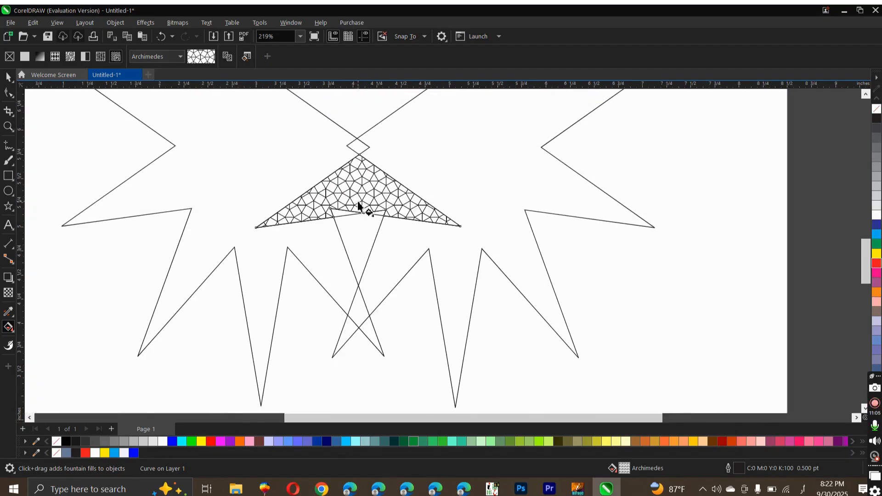
pyautogui.scroll(-1, 366, 198)
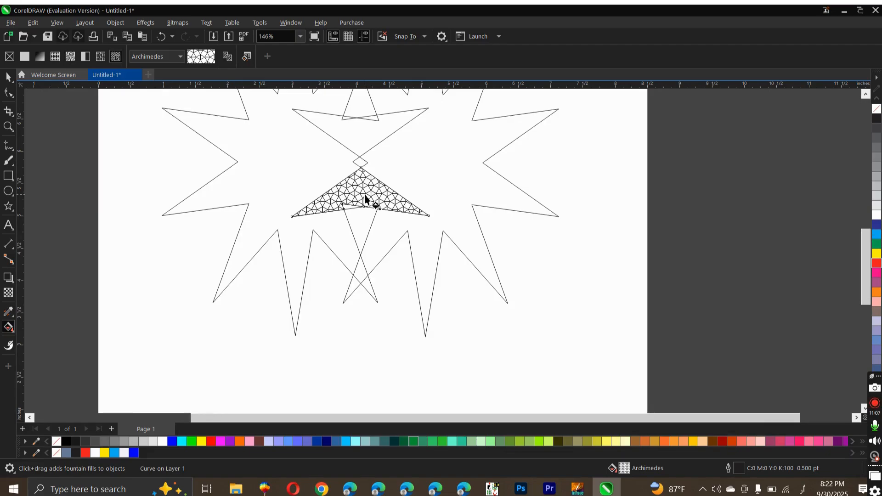
pyautogui.scroll(-1, 367, 203)
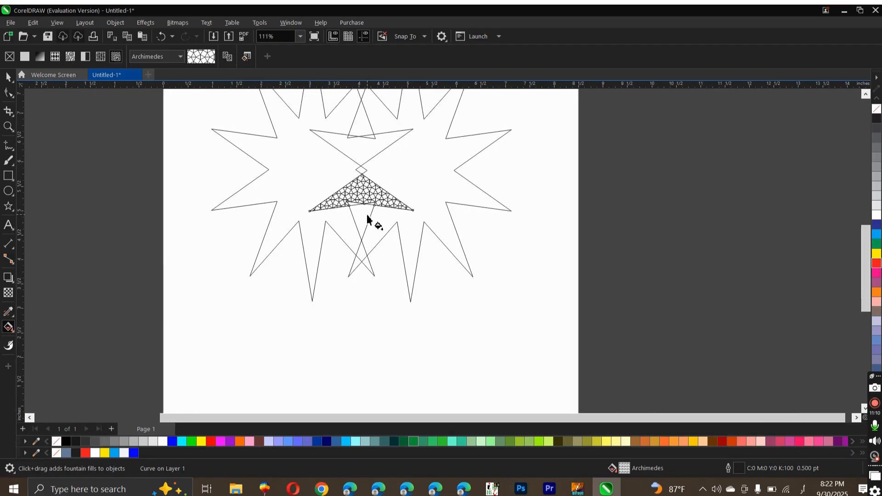
pyautogui.scroll(-1, 367, 216)
pyautogui.scroll(1, 367, 223)
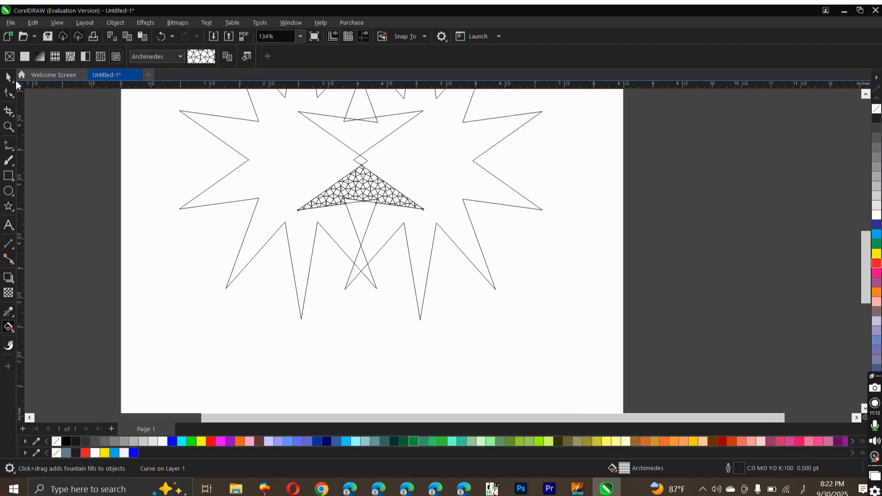
# - Switch to the Pick tool, clear the selection and view both stars together with the pattern-filled overlap
pyautogui.click(8, 77)
pyautogui.scroll(-2, 418, 227)
pyautogui.click(454, 270)
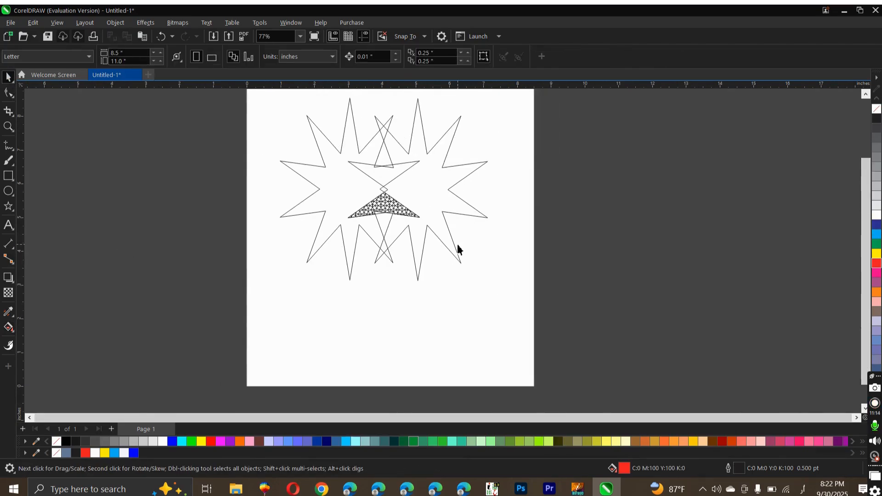
pyautogui.scroll(2, 457, 246)
pyautogui.scroll(-2, 466, 271)
pyautogui.scroll(1, 474, 294)
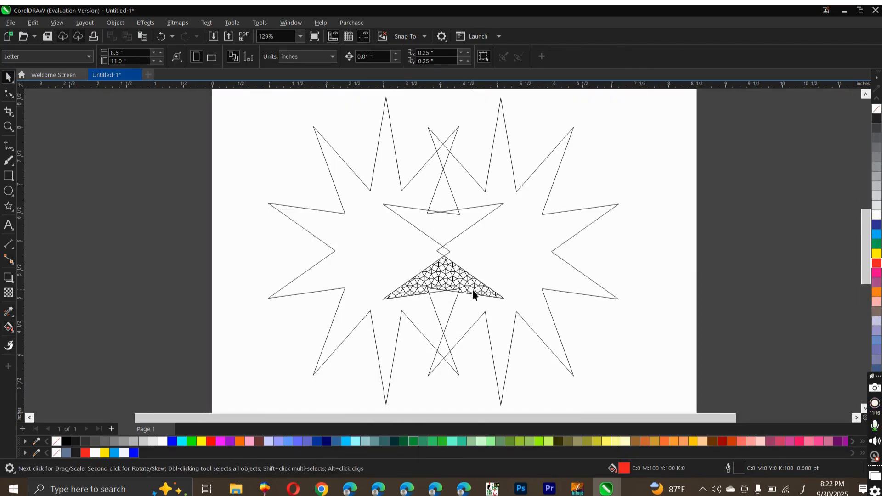
# - Select the pattern-filled overlap together with the object stacked on it and zoom to the selection
pyautogui.scroll(-1, 475, 266)
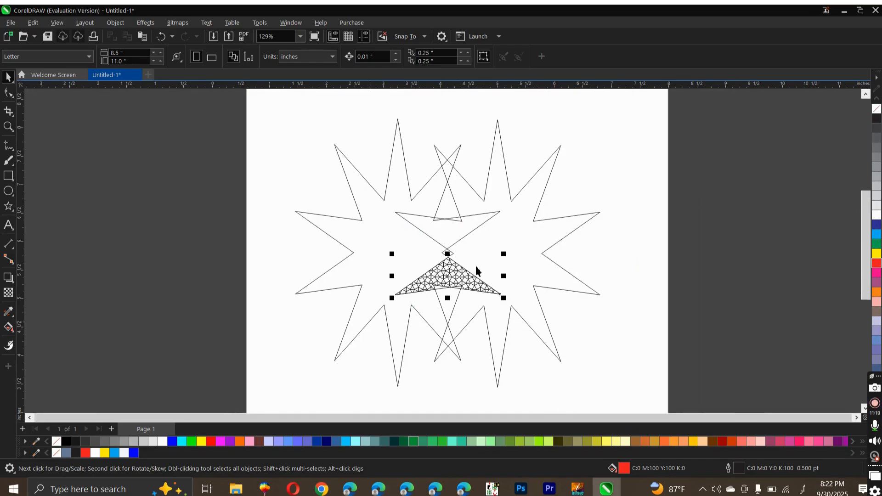
pyautogui.scroll(1, 478, 277)
pyautogui.click(475, 280)
pyautogui.hotkey('shift', 'F2')
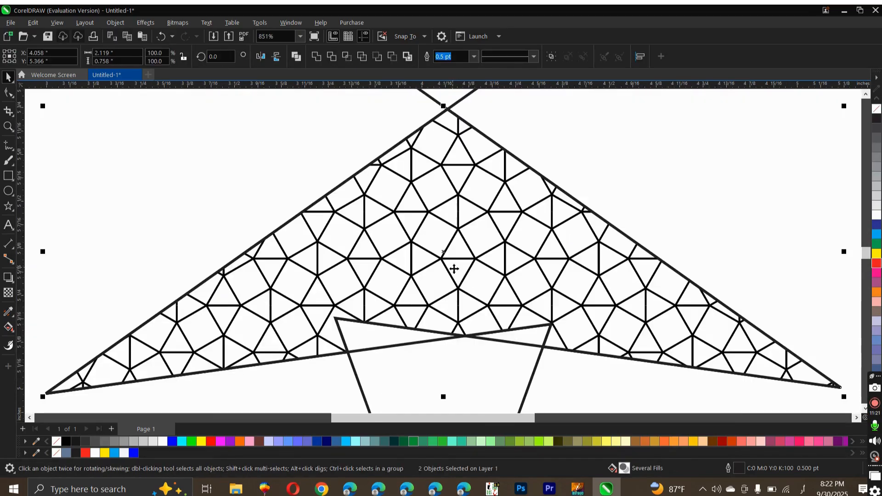
# - Repeat zooming out to the whole drawing and zooming back to the two selected objects
pyautogui.scroll(-5, 482, 298)
pyautogui.hotkey('shift', 'F2')
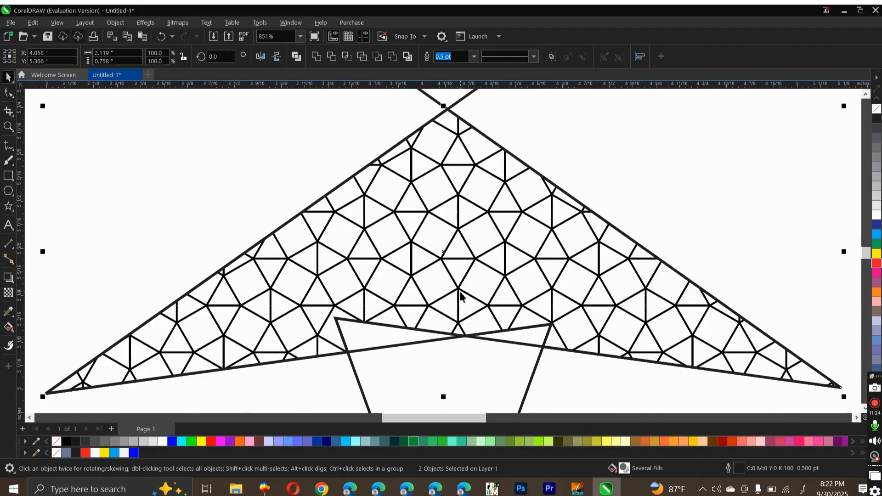
pyautogui.scroll(-4, 504, 274)
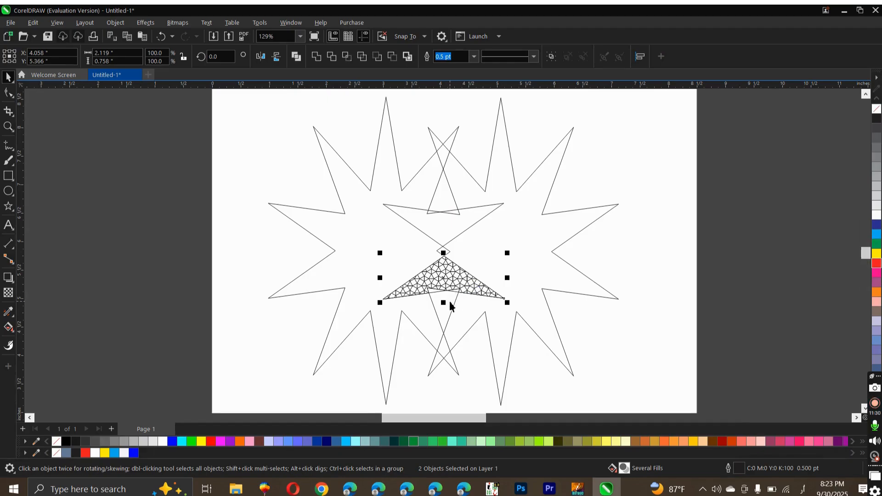
pyautogui.hotkey('shift', 'F2')
pyautogui.scroll(-1, 451, 295)
pyautogui.scroll(-1, 452, 286)
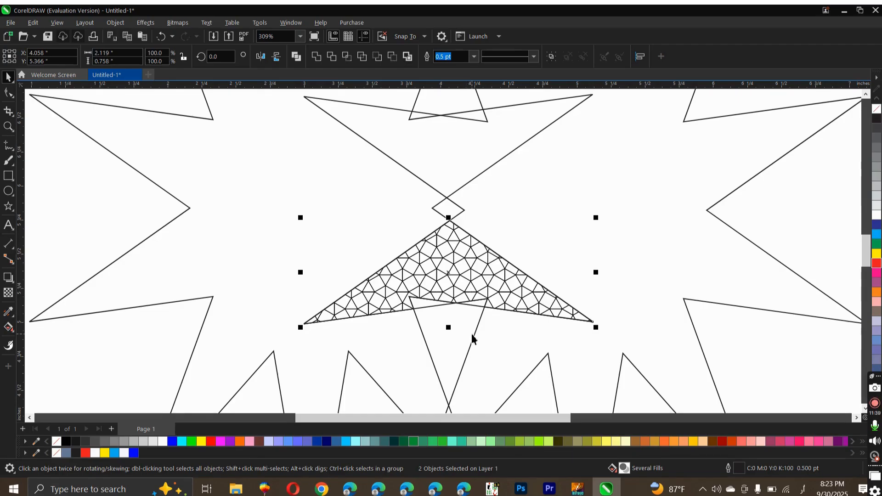
pyautogui.scroll(-3, 473, 321)
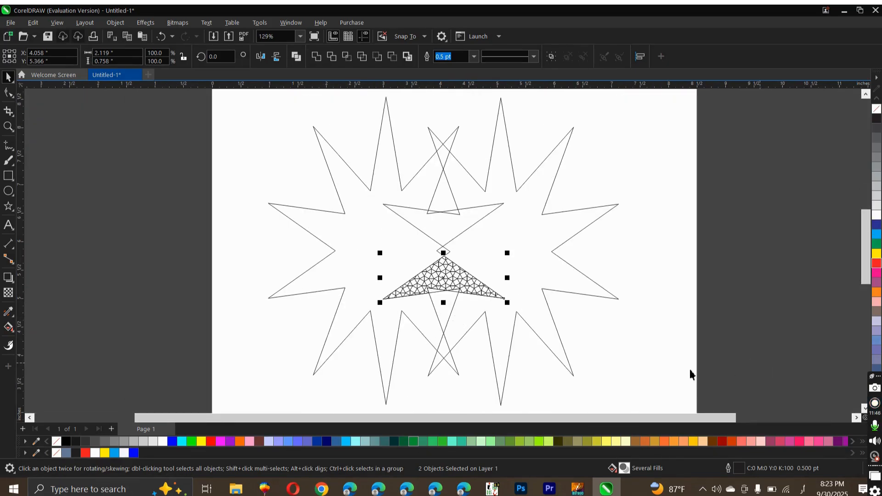
pyautogui.click(872, 403)
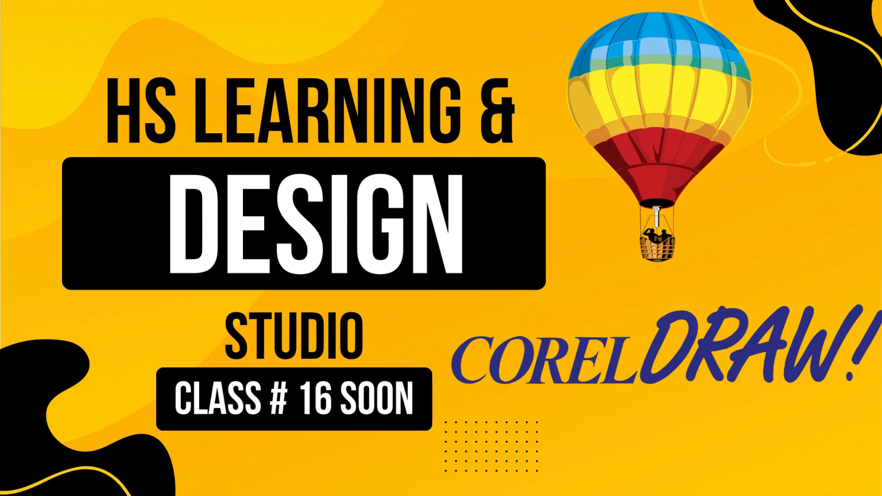